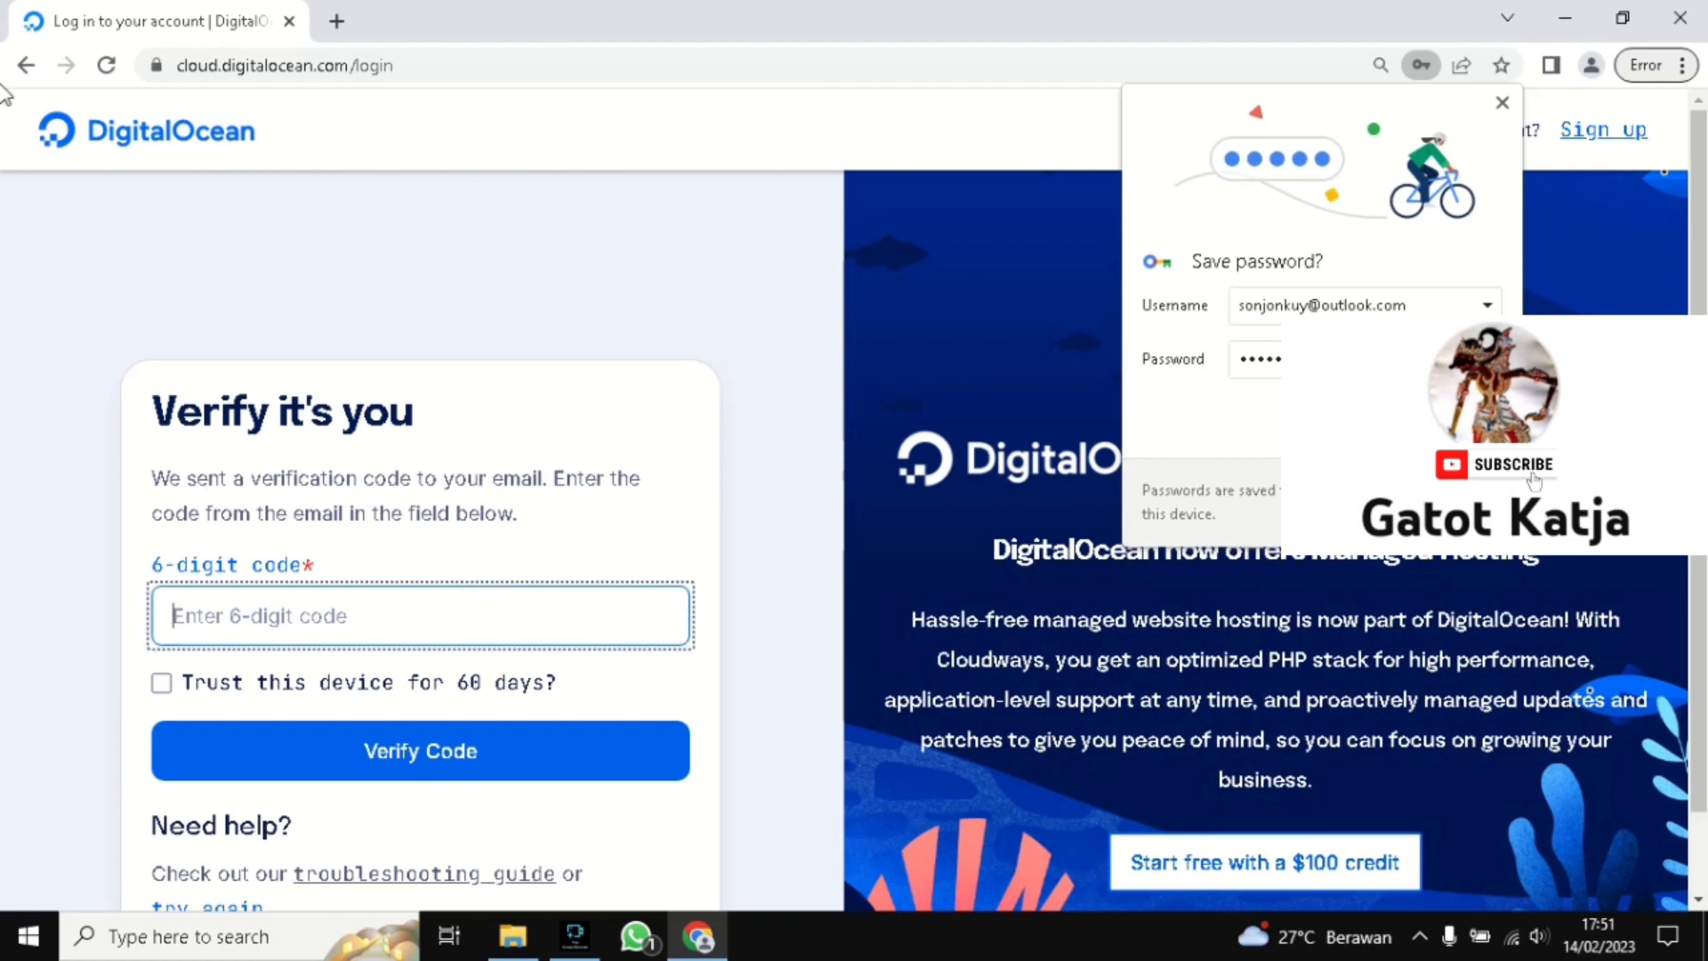
# In a new tab, sign in to Outlook.com with the account e-mail and password
pyautogui.click(337, 21)
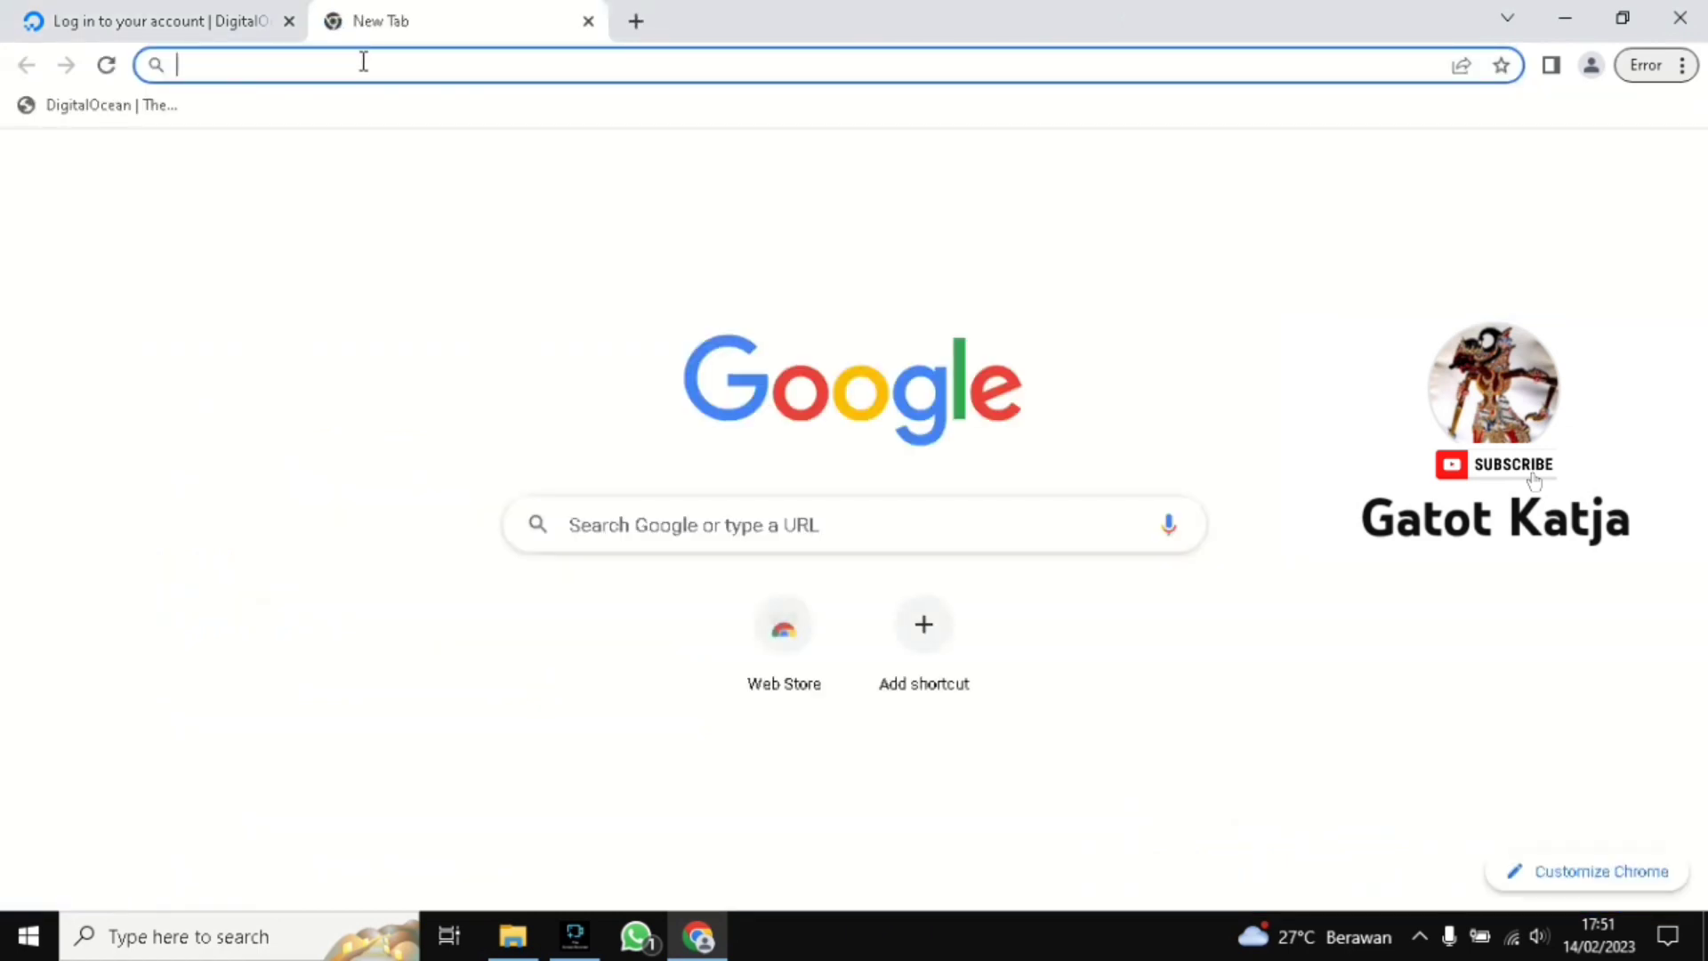
pyautogui.write('outlook')
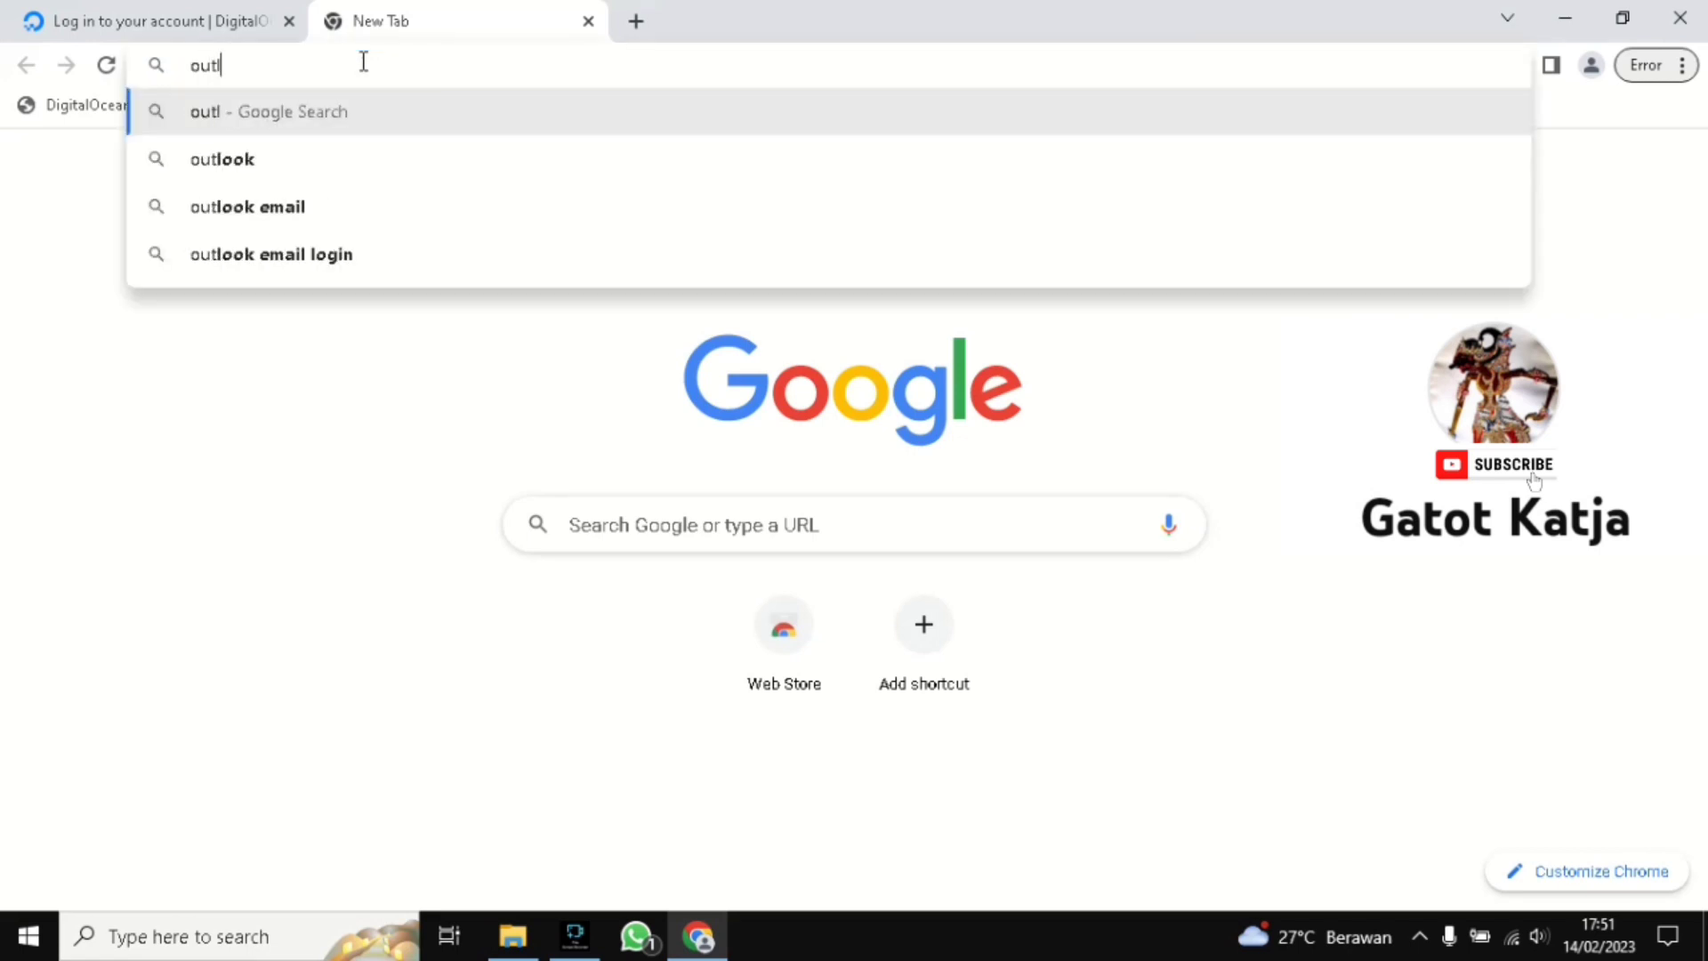
pyautogui.press('Return')
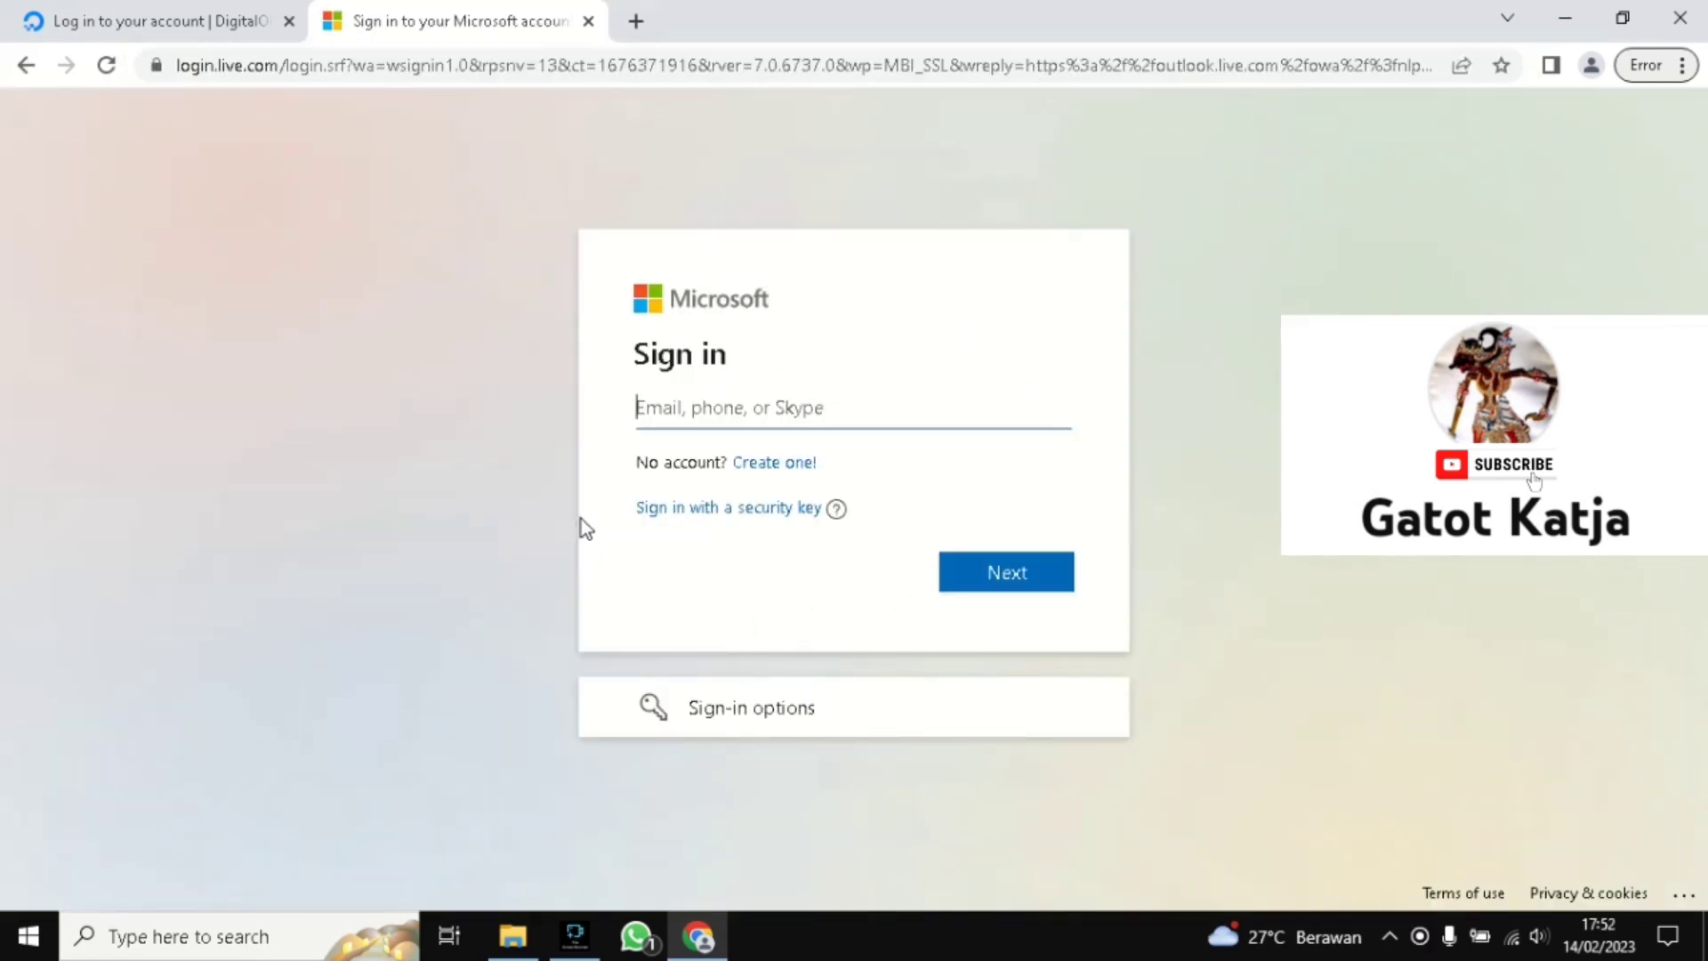
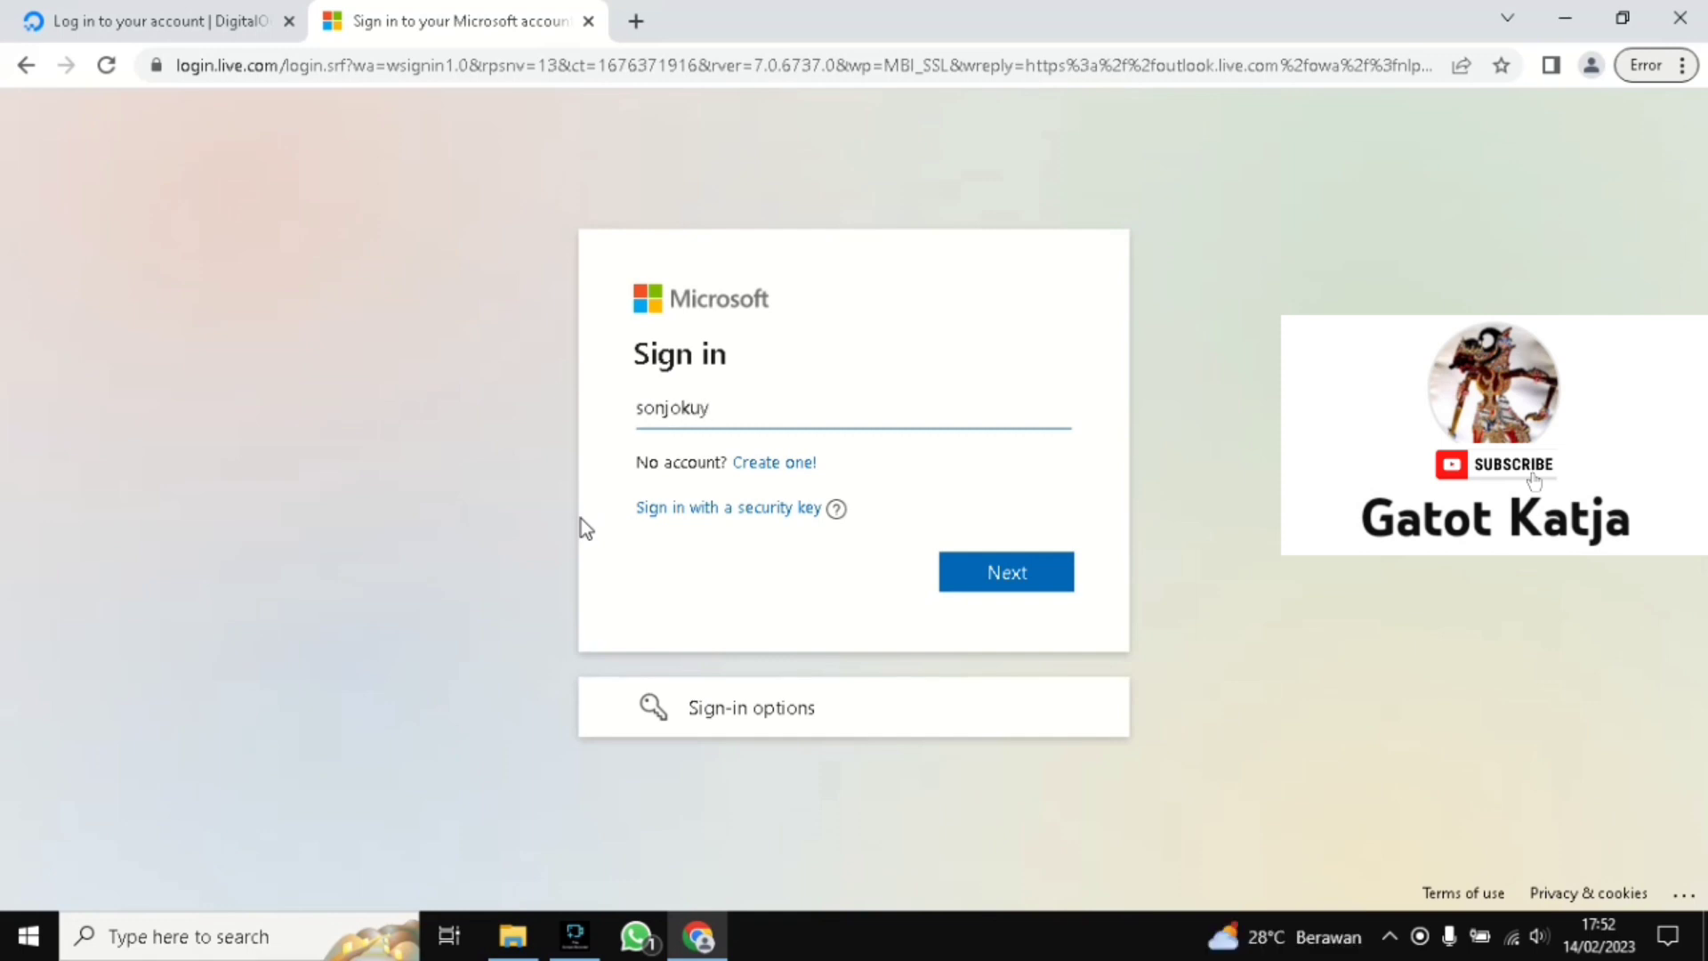
pyautogui.click(975, 591)
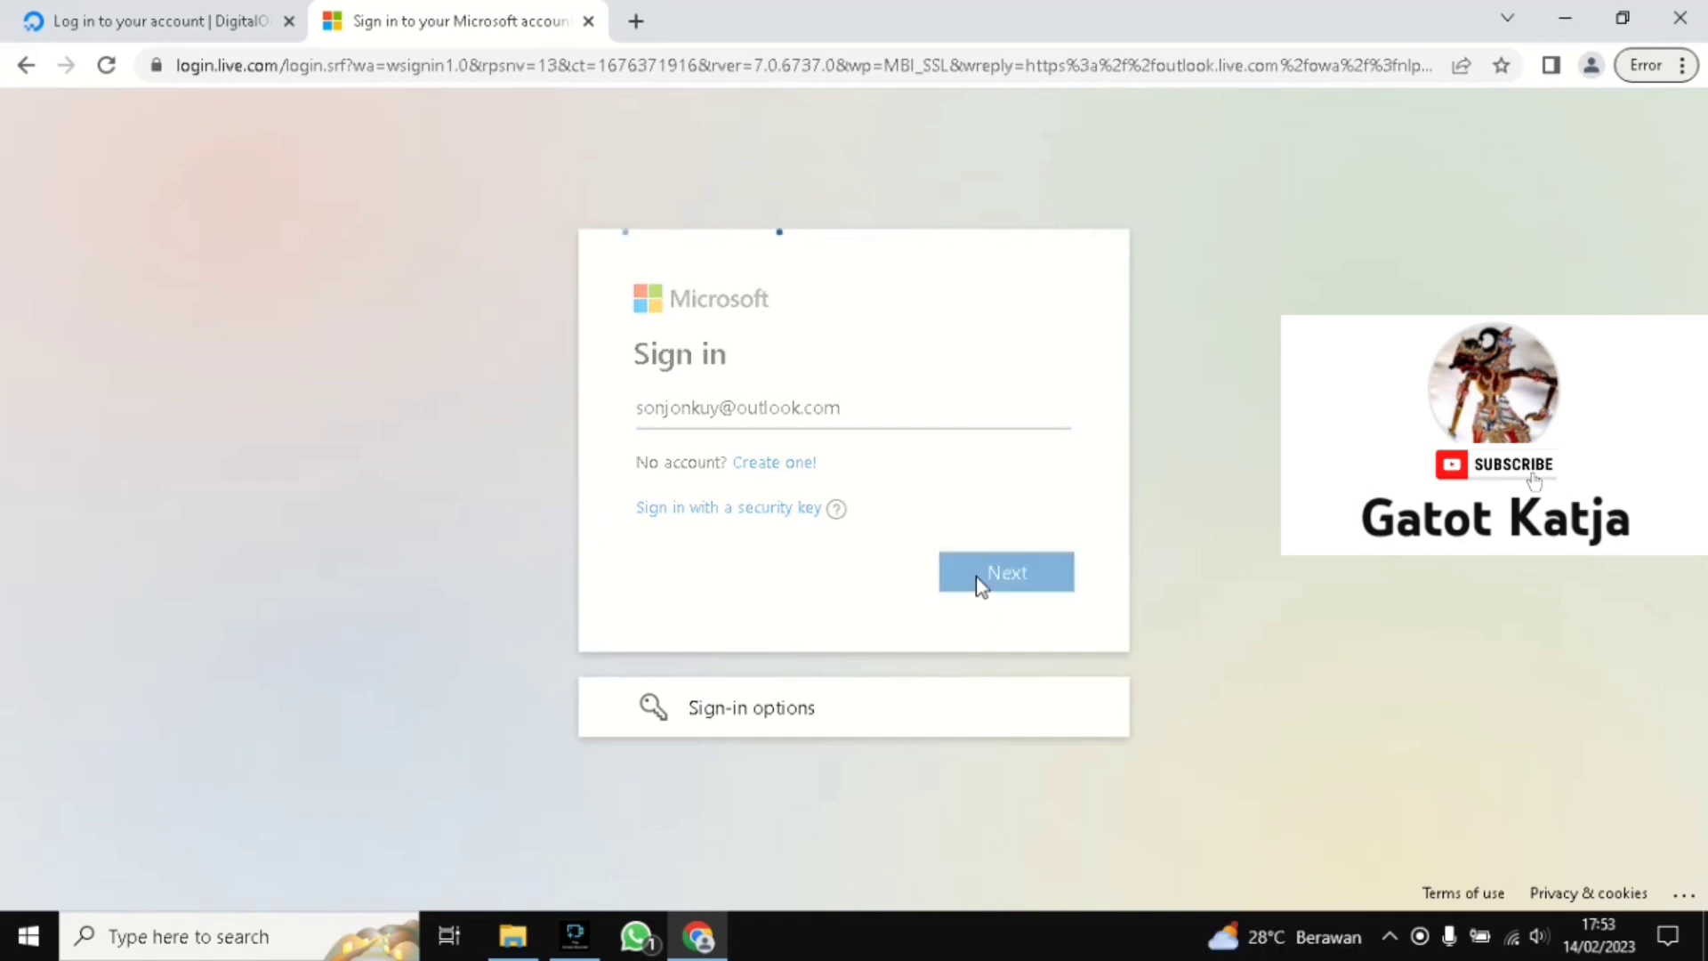
pyautogui.write('••••••••••')
pyautogui.click(1034, 625)
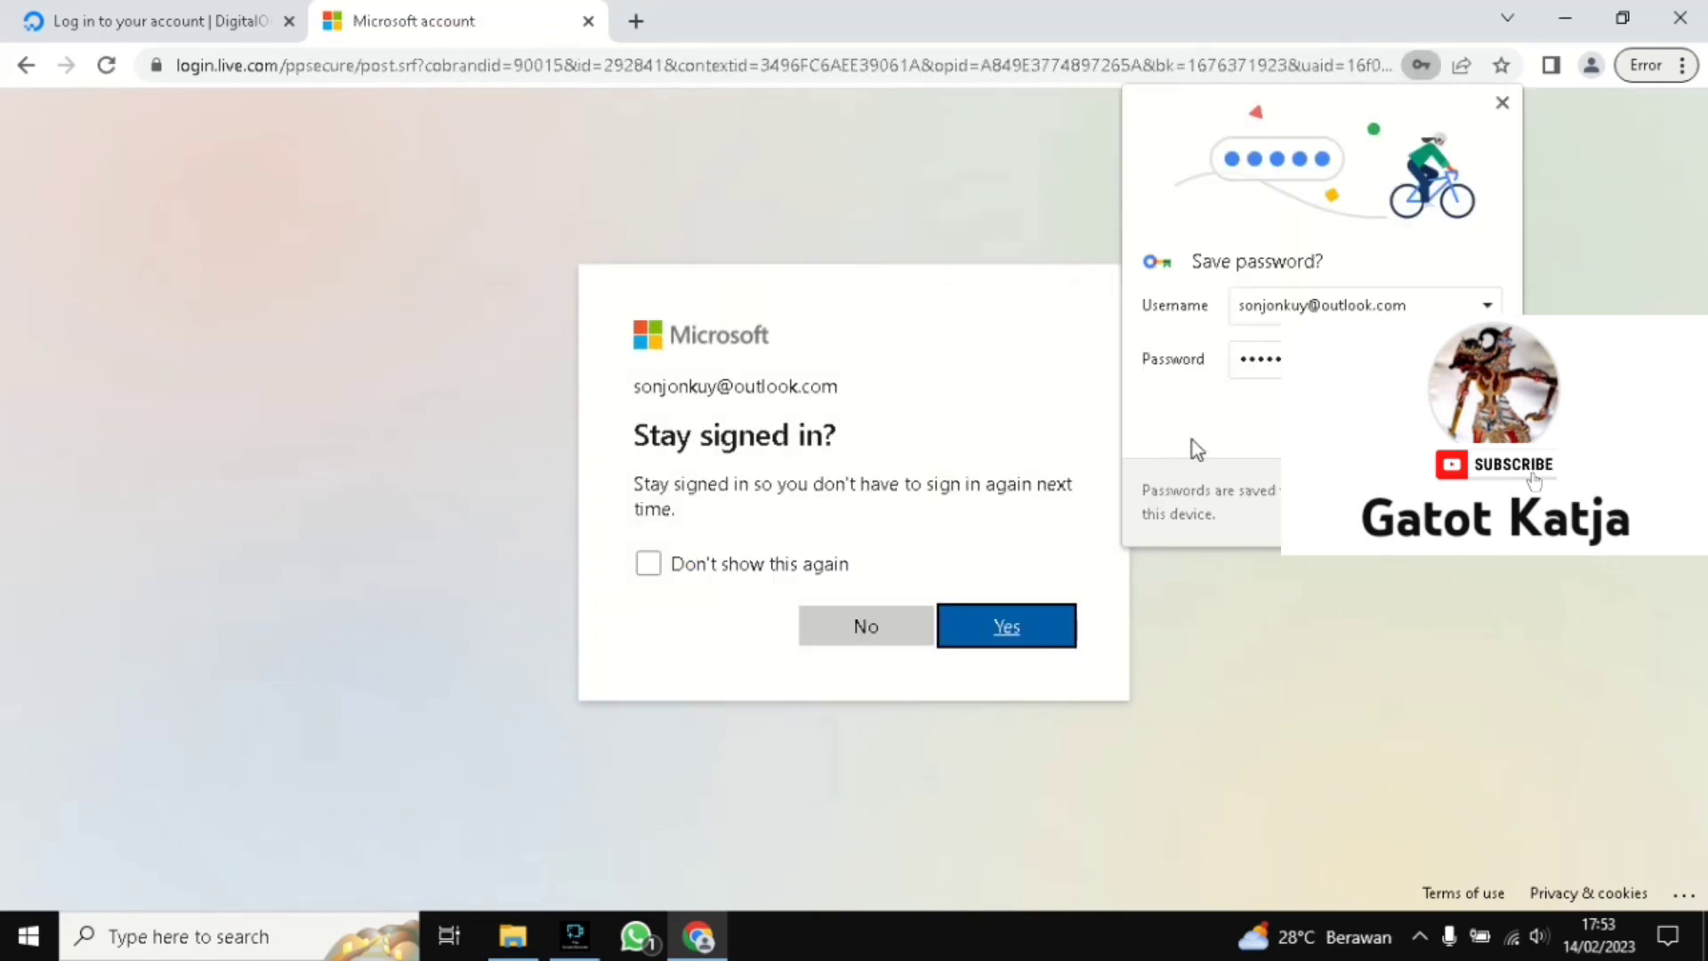
# Choose to stay signed in, read the DigitalOcean verification email, and return to the DigitalOcean tab
pyautogui.click(1473, 416)
pyautogui.click(649, 564)
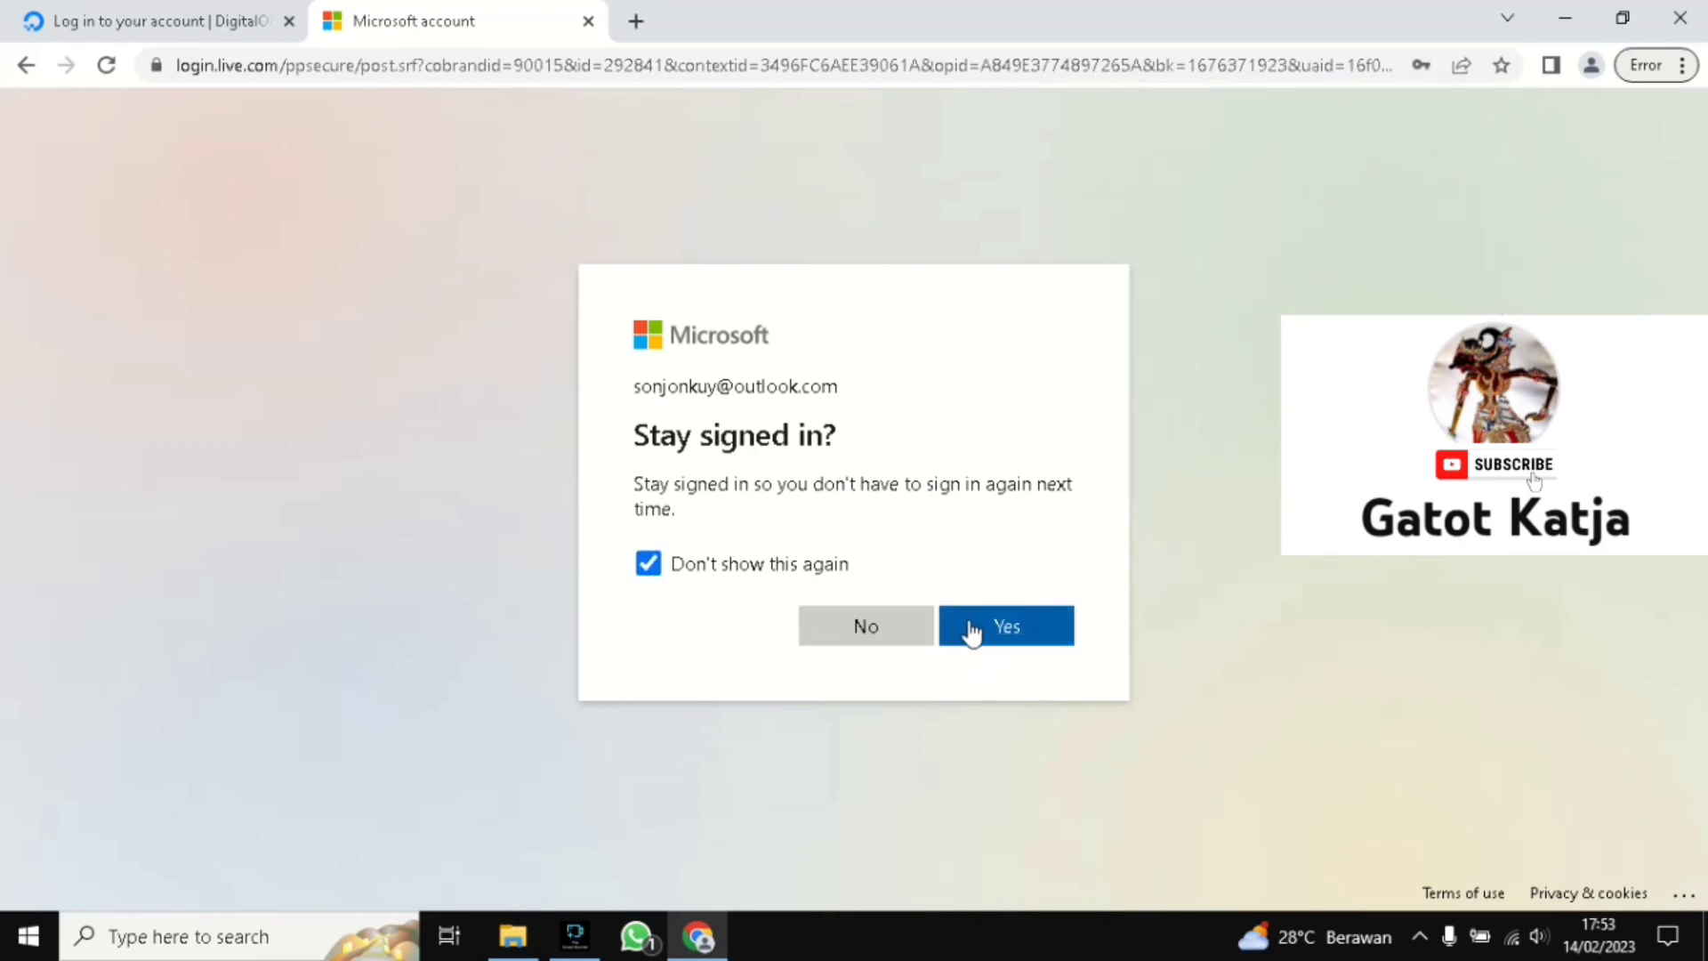
pyautogui.click(972, 627)
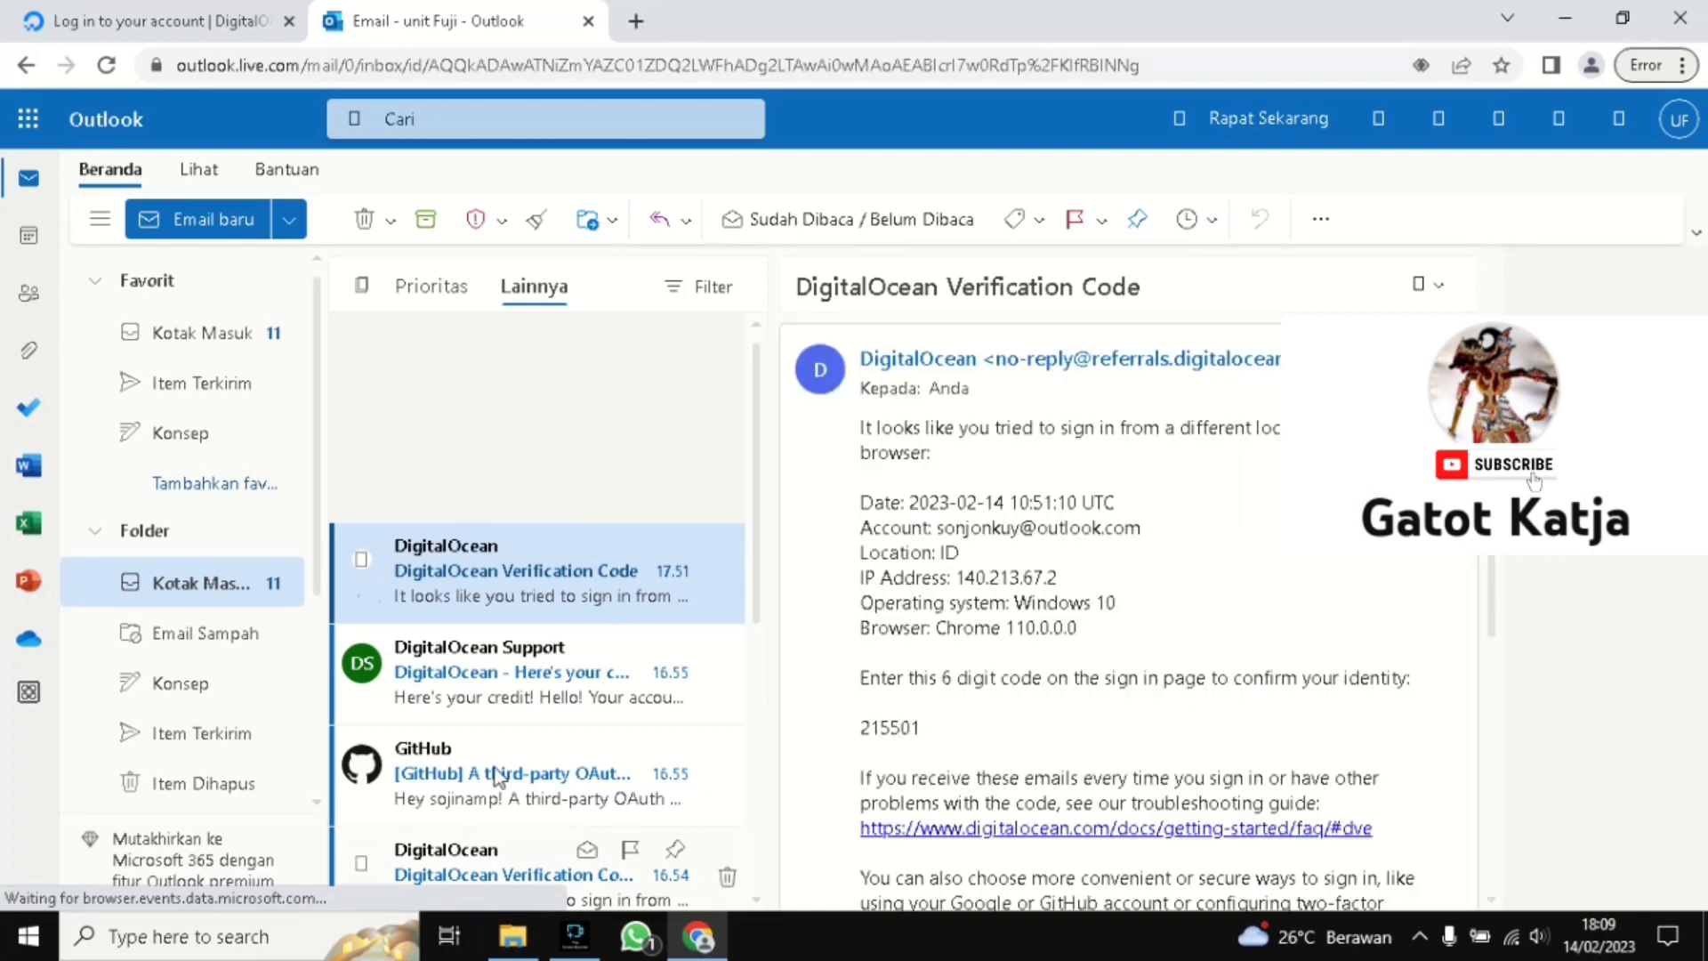
pyautogui.click(207, 27)
# Enter the emailed 6-digit verification code, trust this device for 60 days, and verify
pyautogui.click(303, 614)
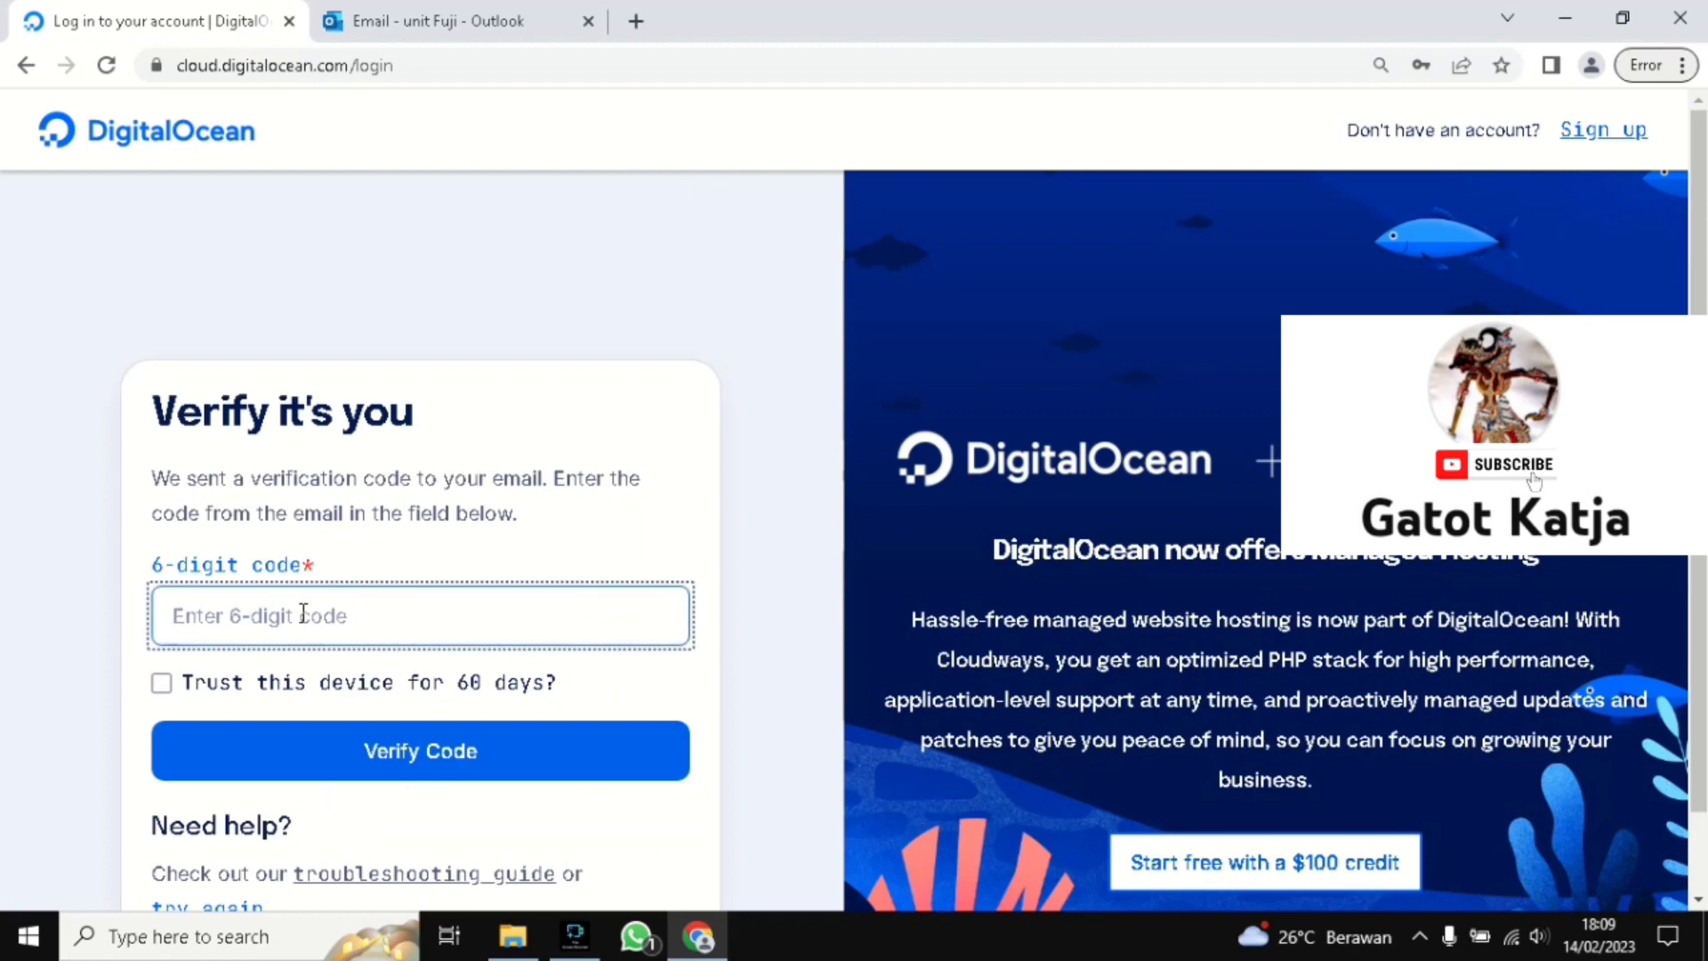
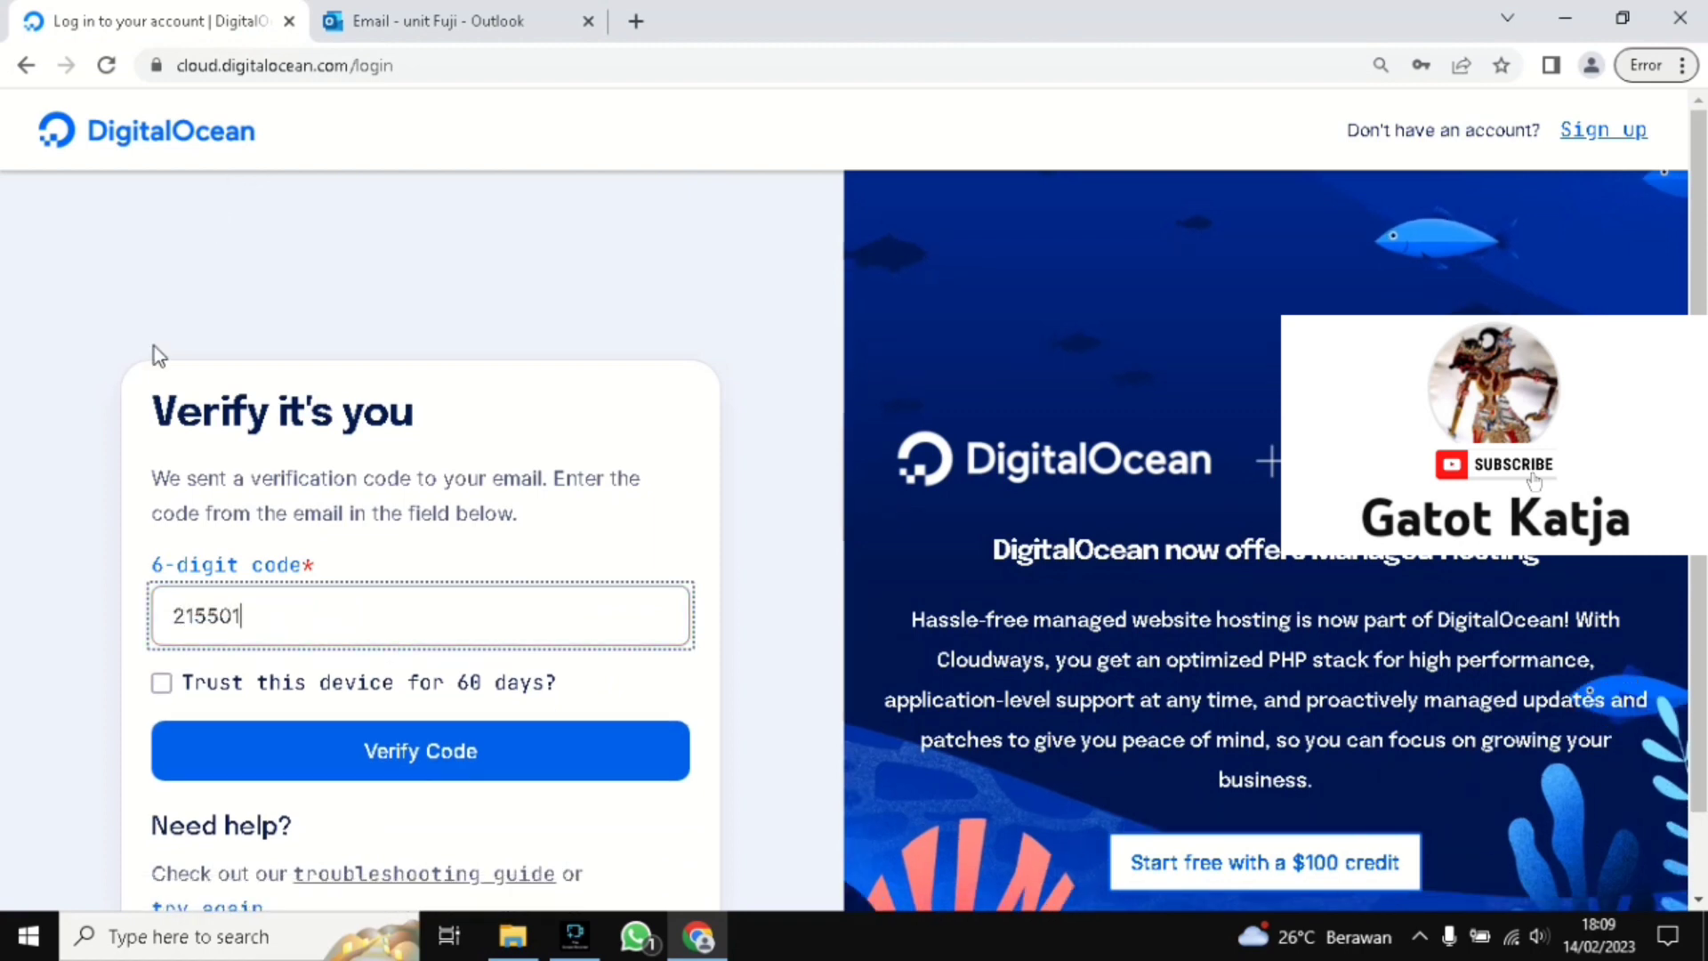
pyautogui.click(161, 683)
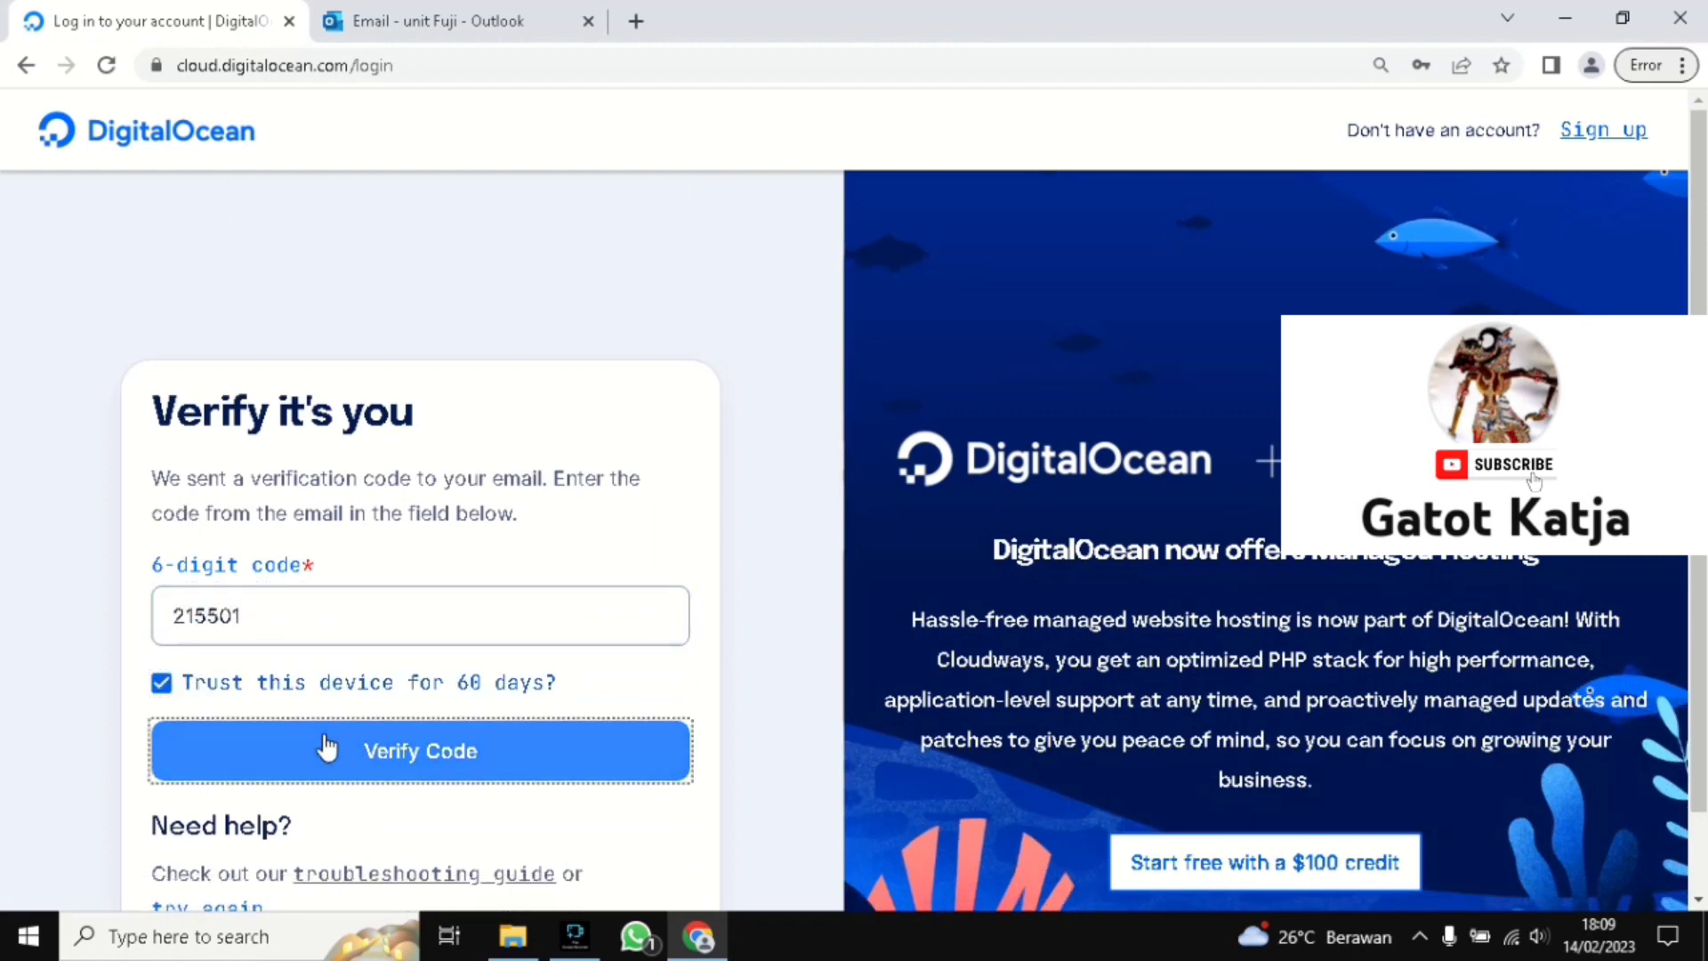
pyautogui.click(325, 744)
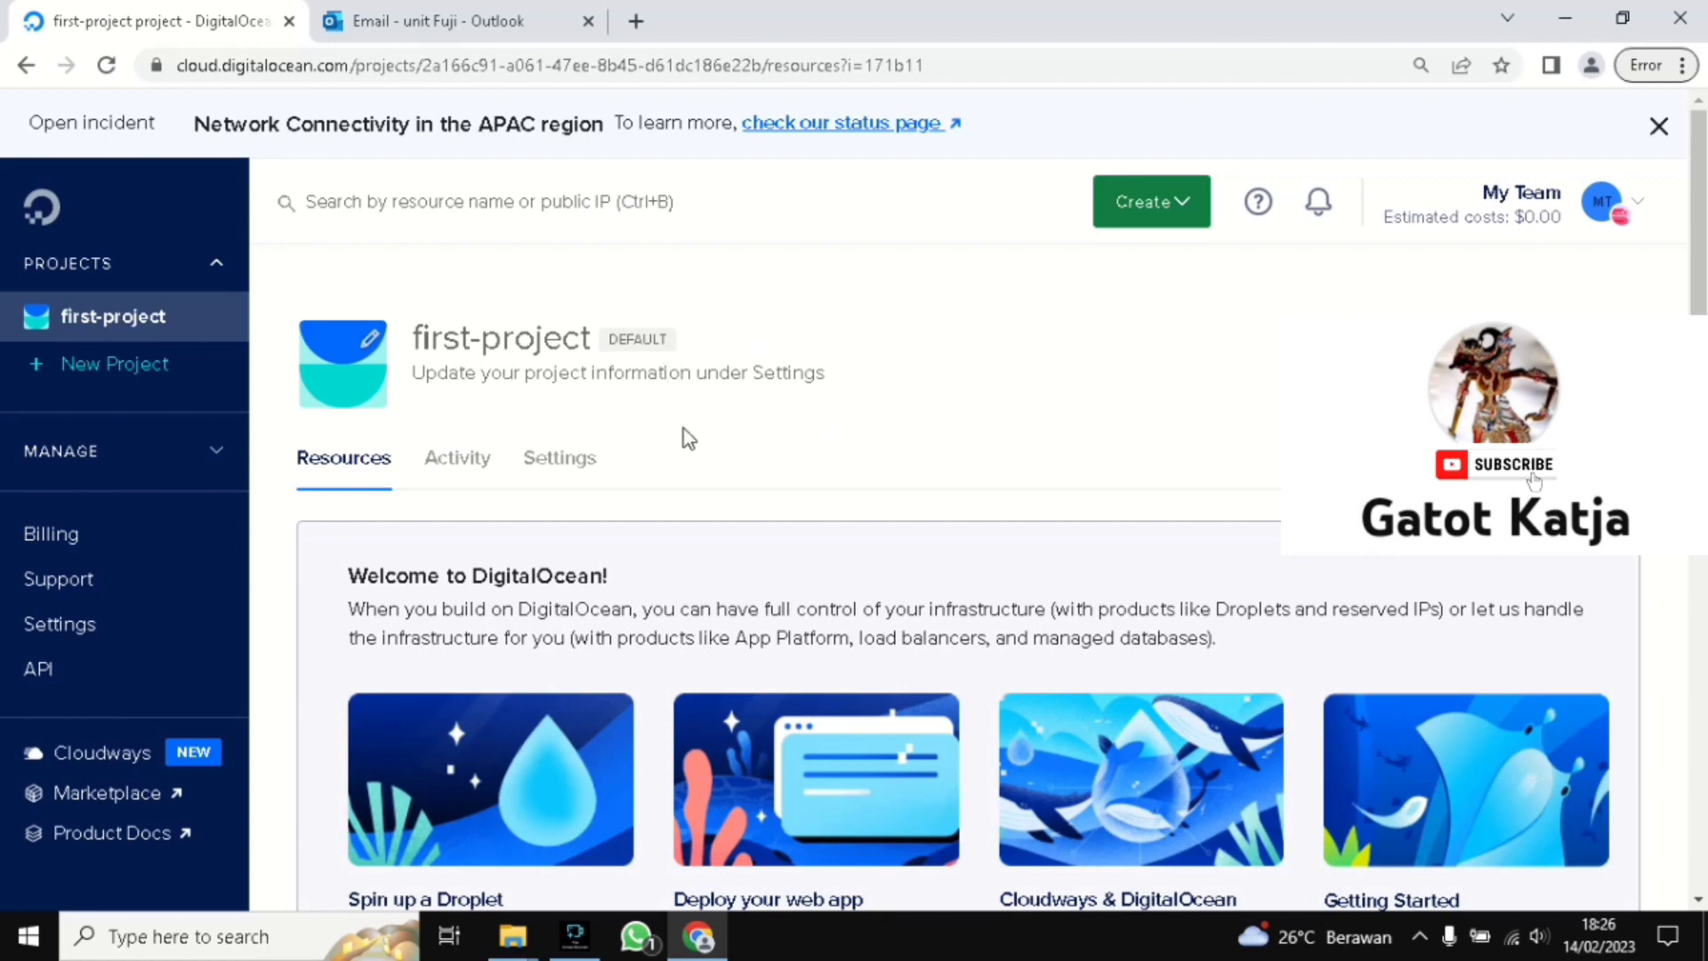
# Expand the MANAGE sidebar section and open the Images page
pyautogui.scroll(-5, 270, 519)
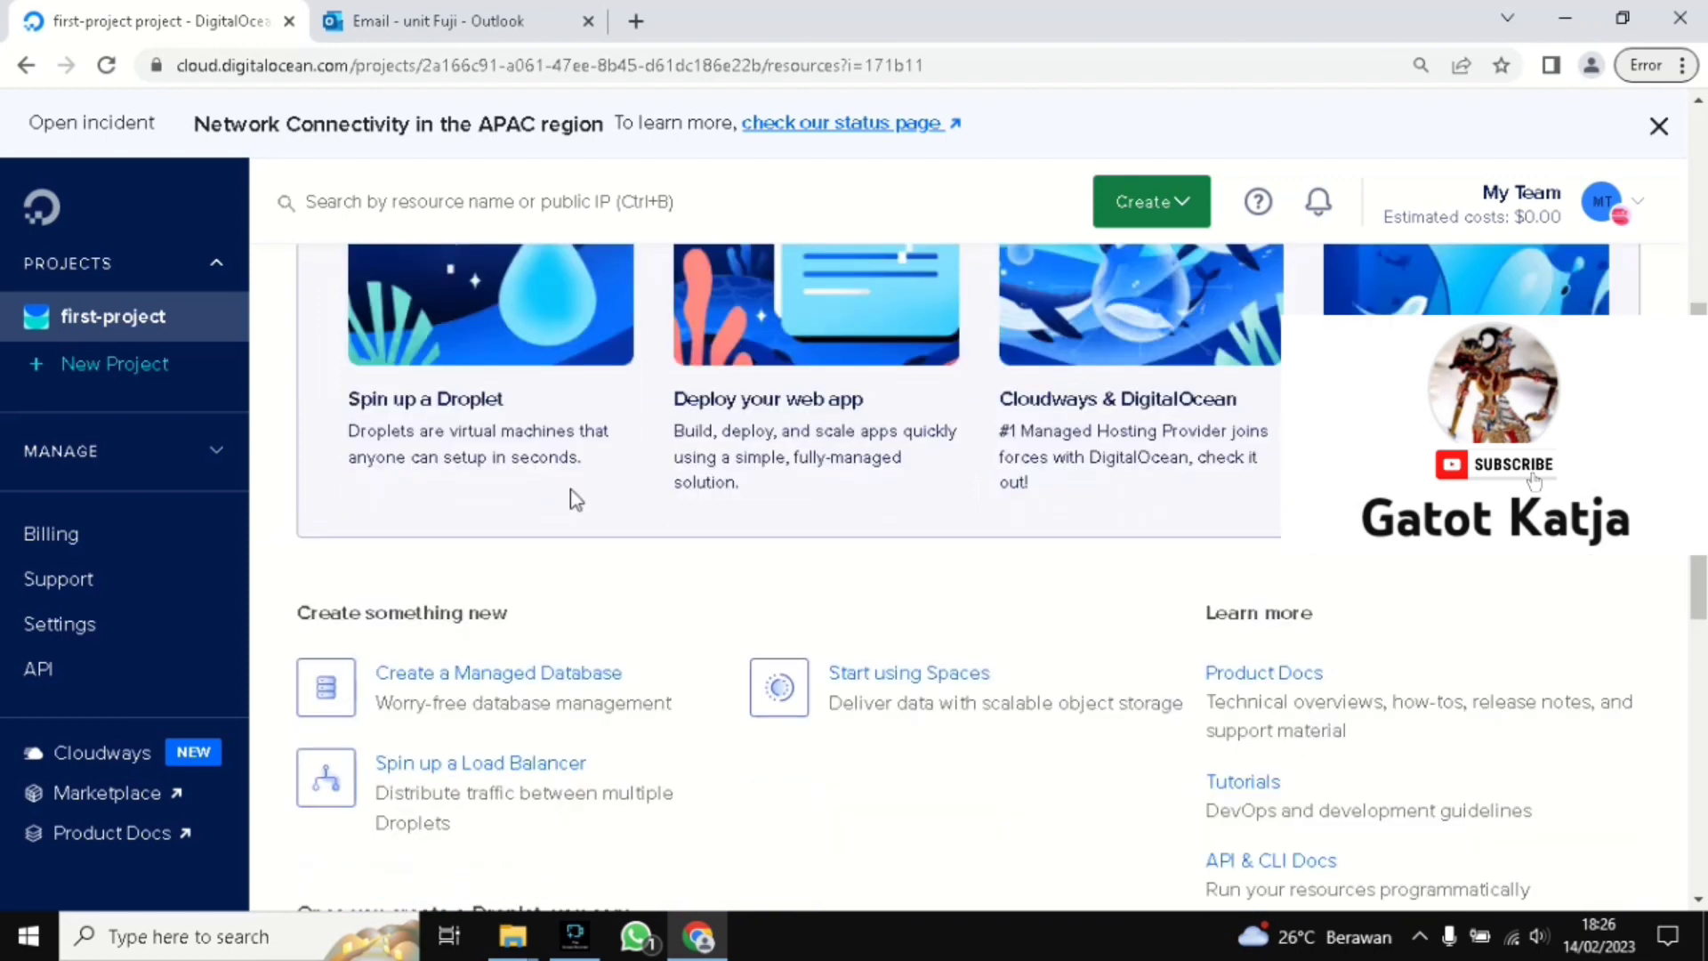
pyautogui.scroll(-5, 552, 716)
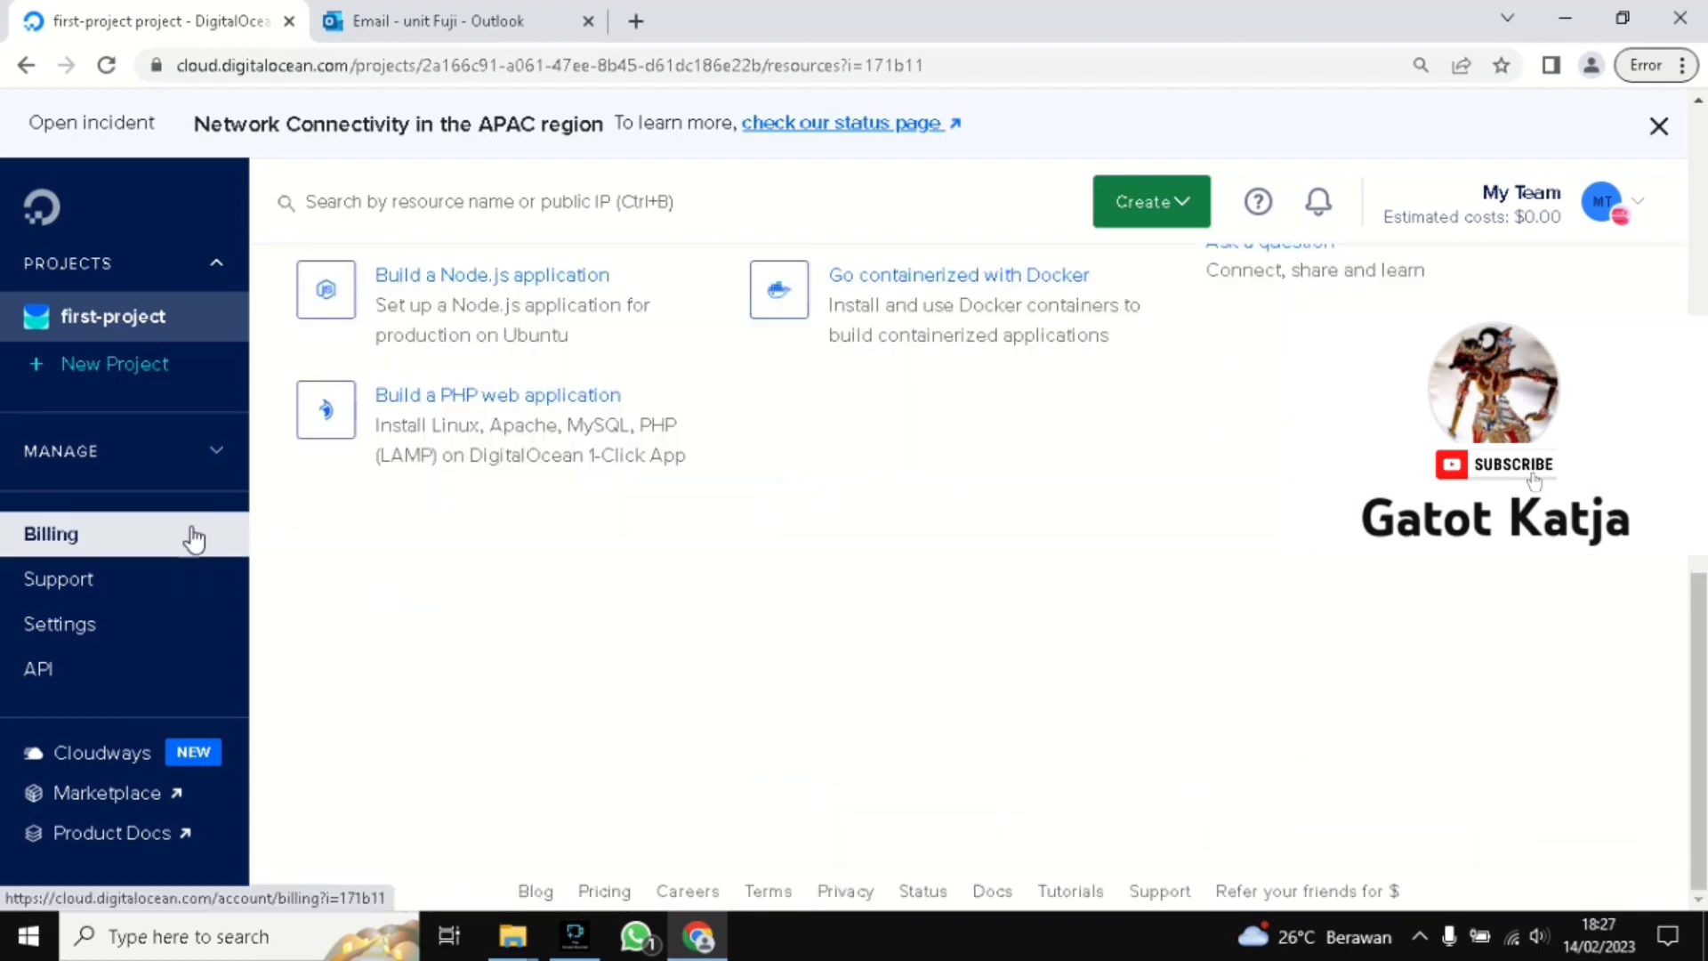
pyautogui.click(217, 462)
pyautogui.scroll(-5, 217, 467)
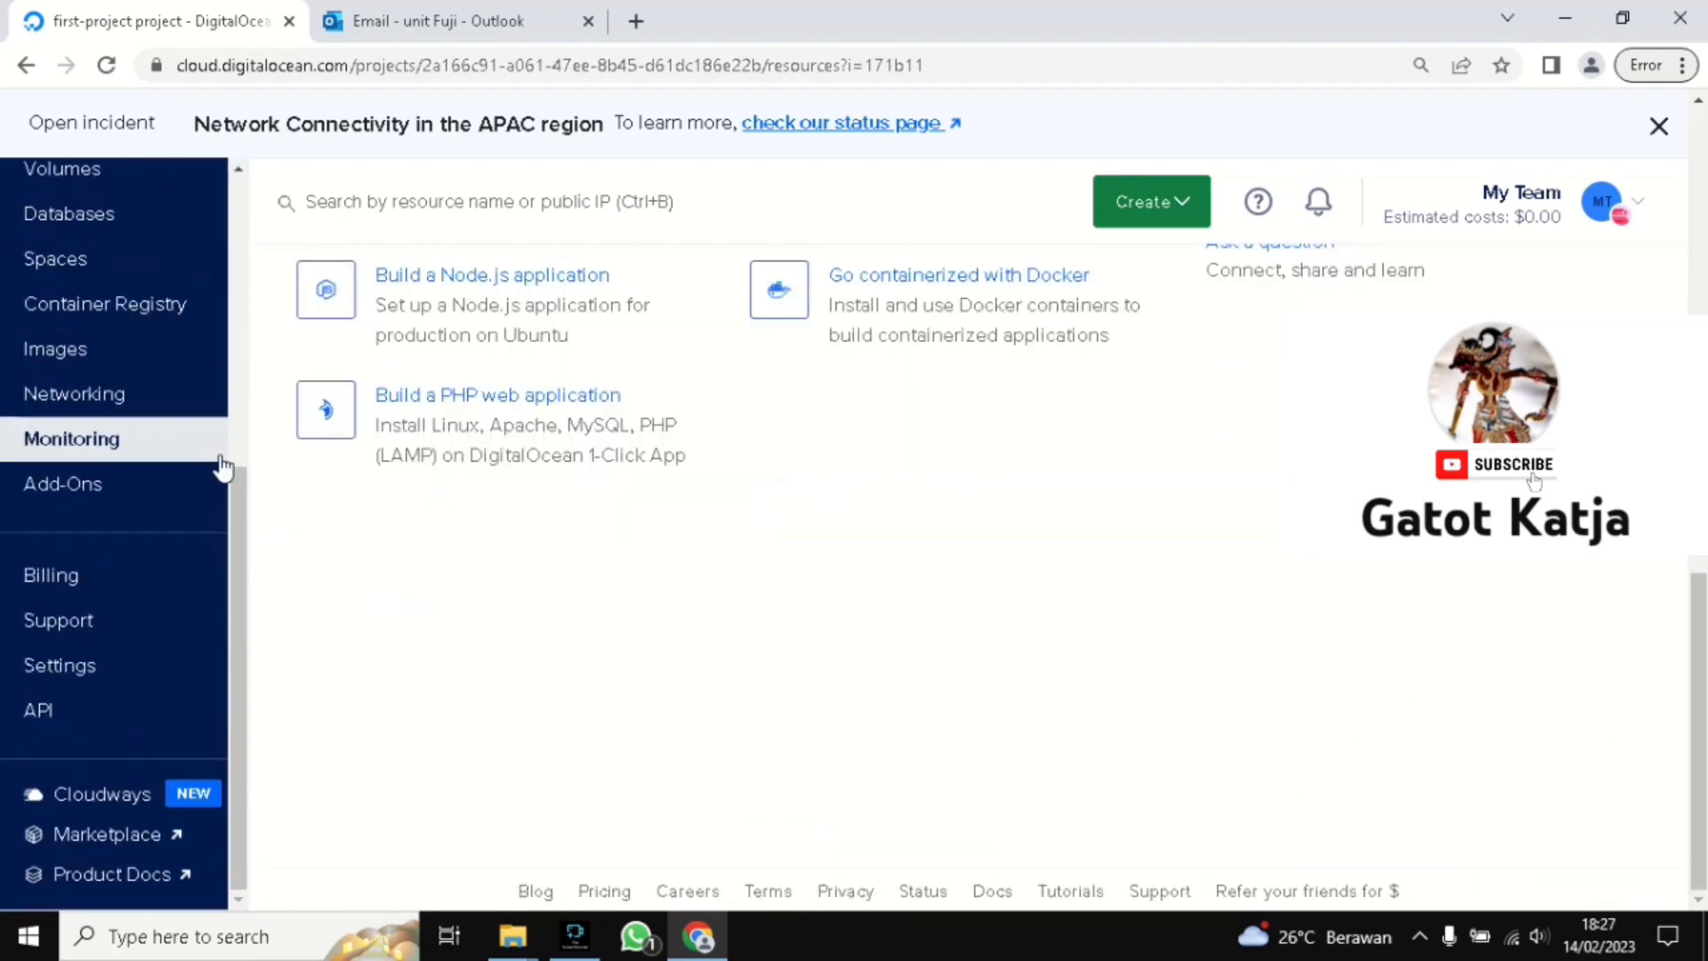
pyautogui.scroll(5, 192, 494)
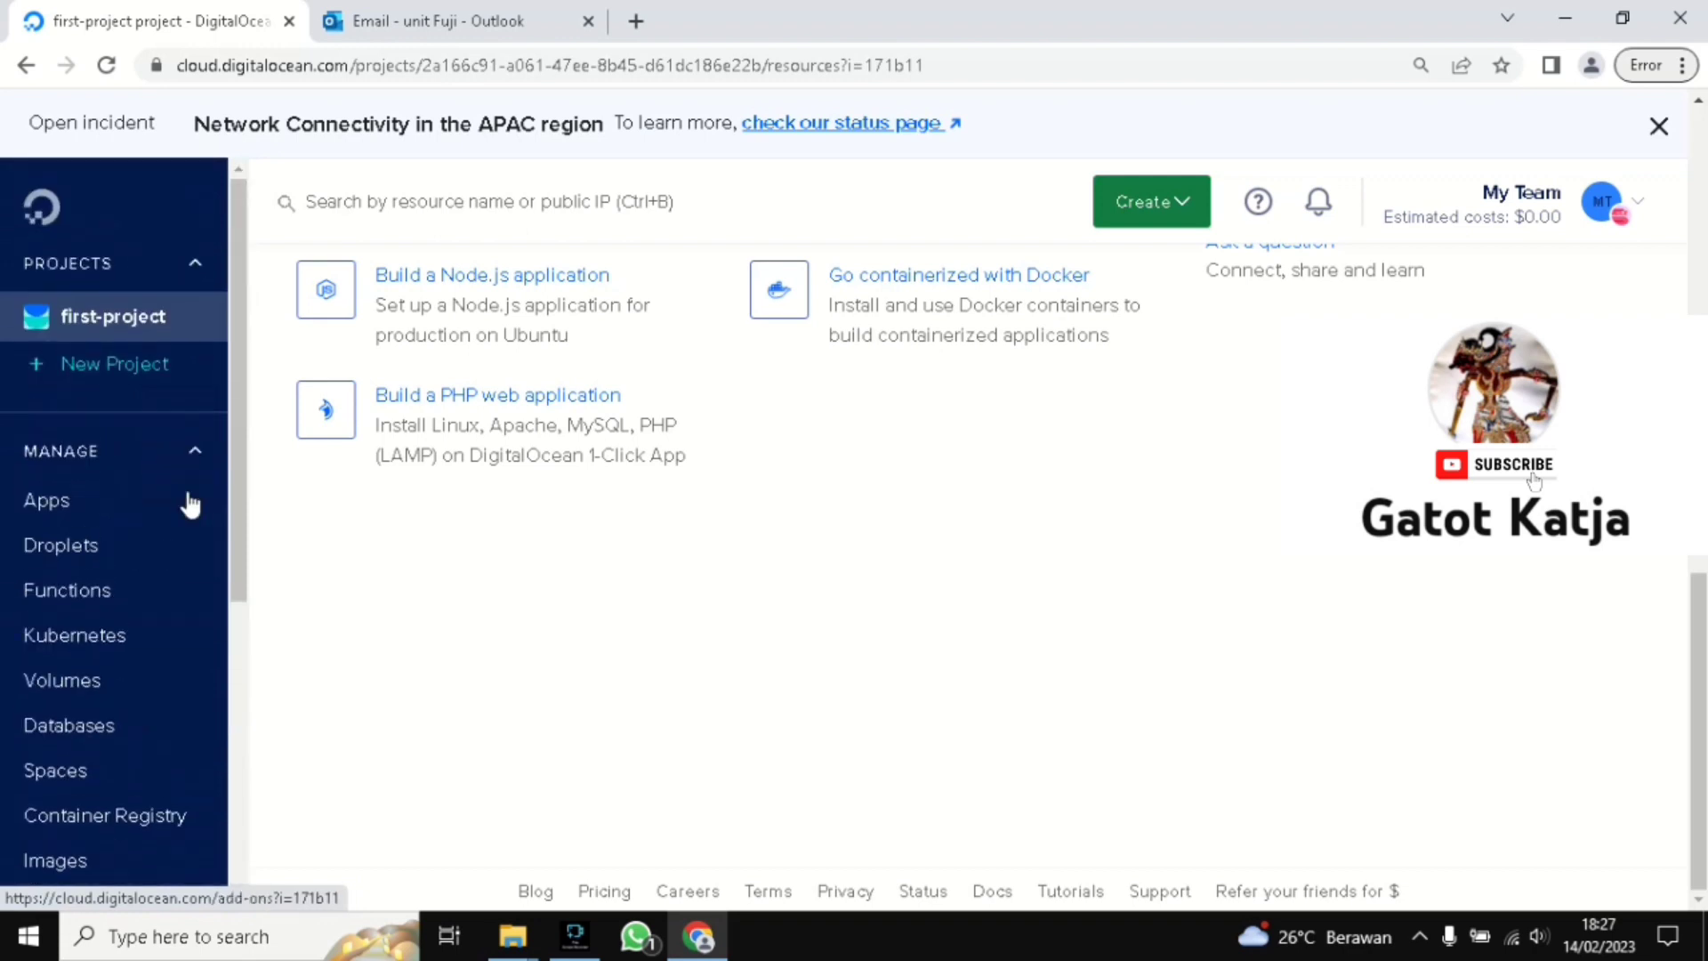
pyautogui.click(196, 462)
pyautogui.click(197, 462)
pyautogui.scroll(-5, 196, 458)
pyautogui.scroll(-2, 197, 458)
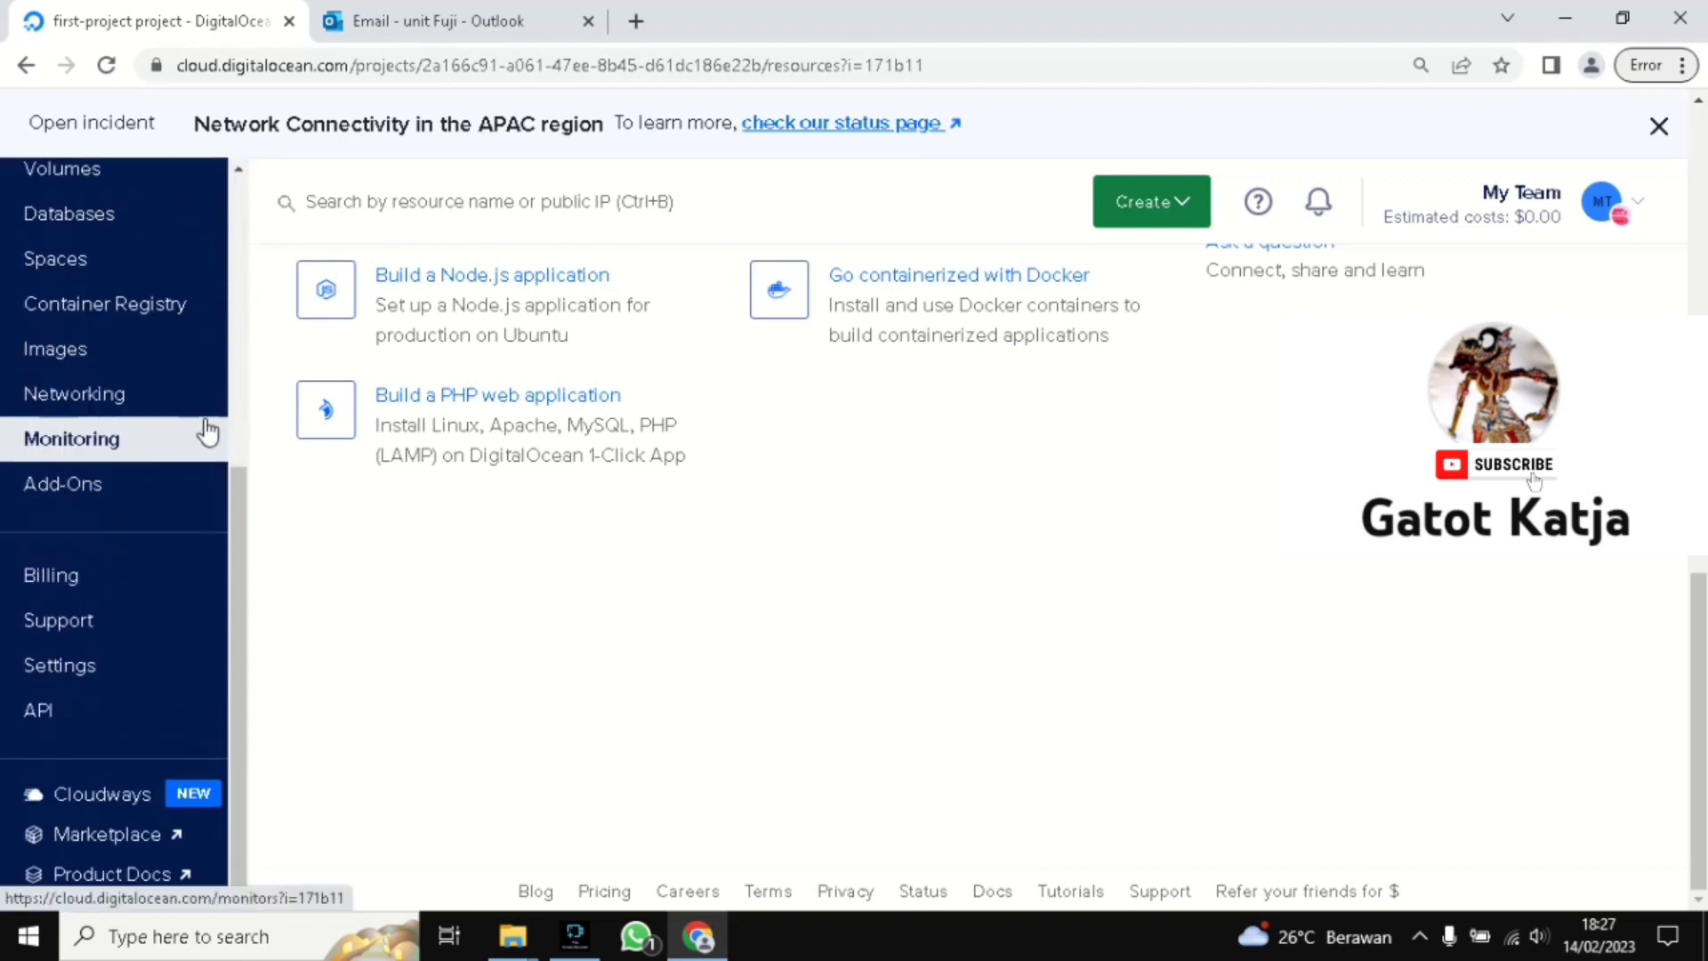
pyautogui.click(161, 359)
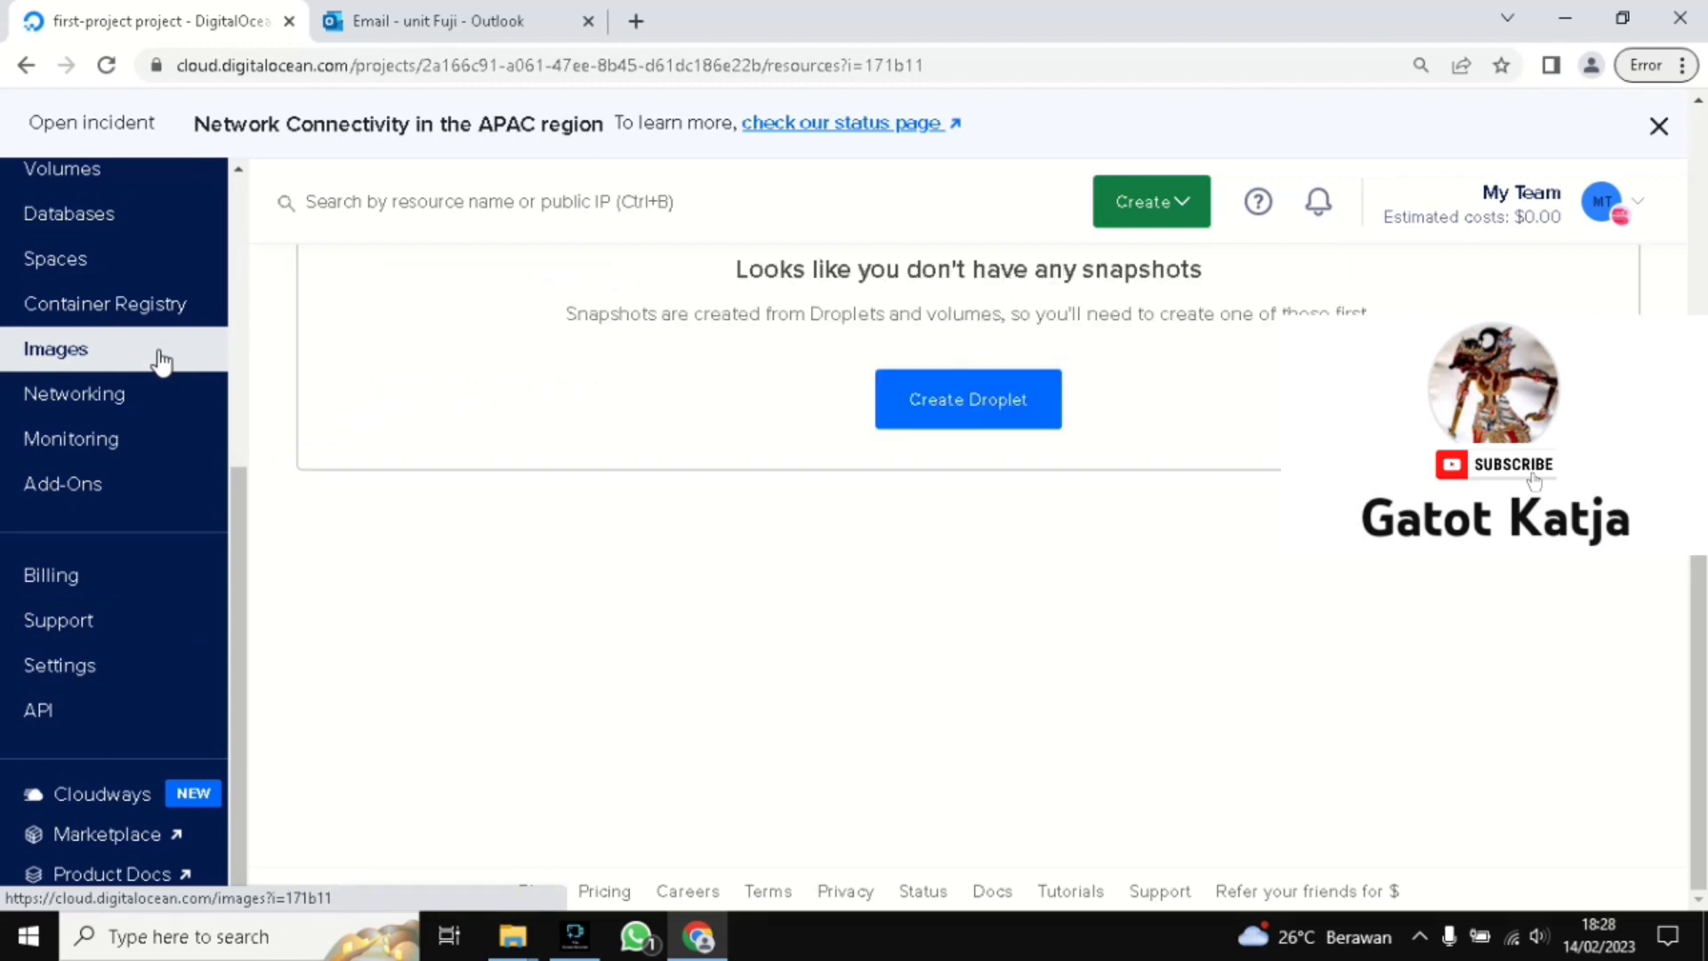
pyautogui.click(161, 359)
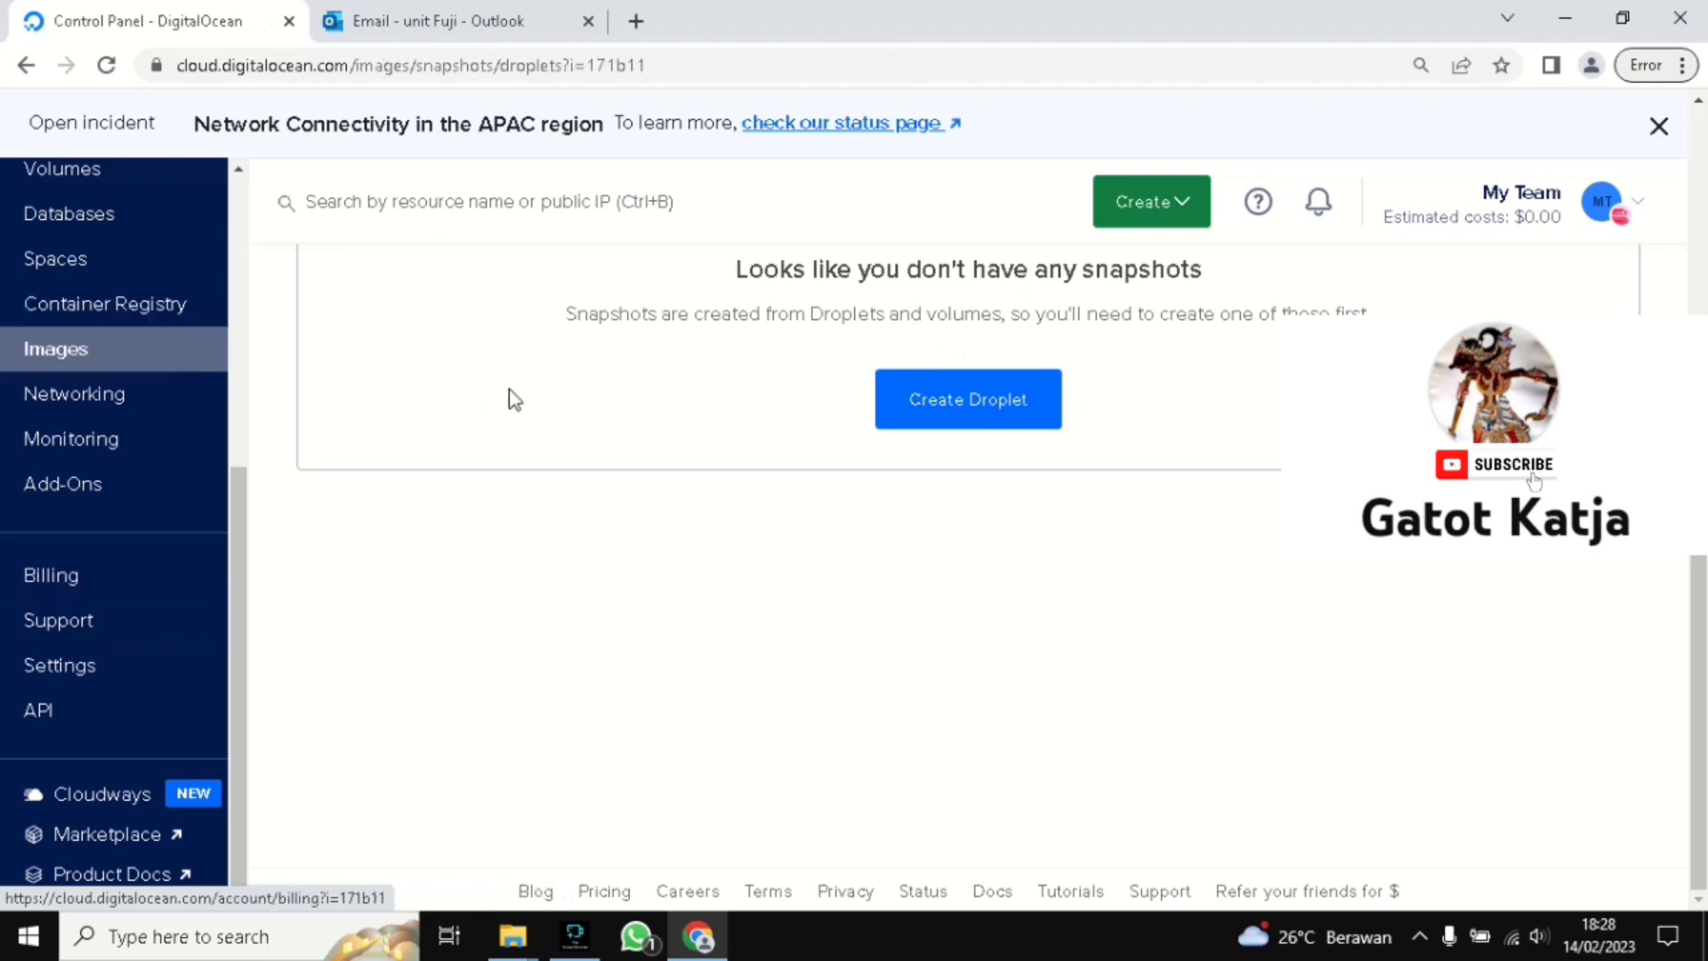
# Open the Custom Images tab and start an Upload/Import via URL
pyautogui.scroll(5, 856, 380)
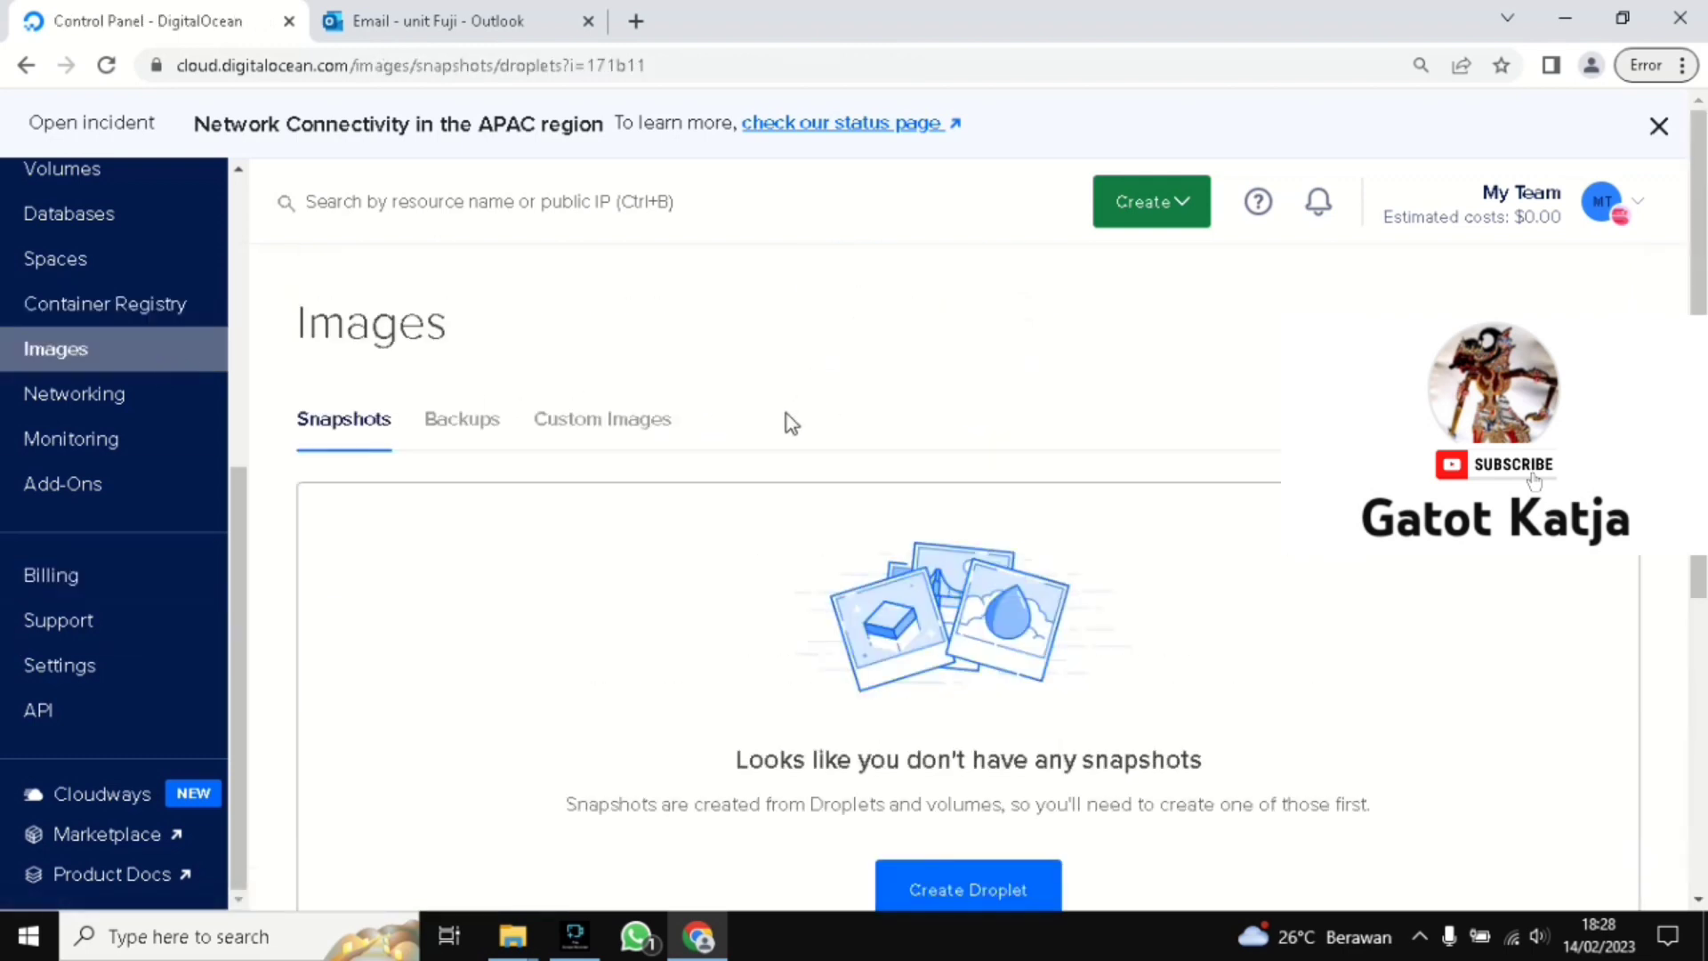
pyautogui.click(612, 440)
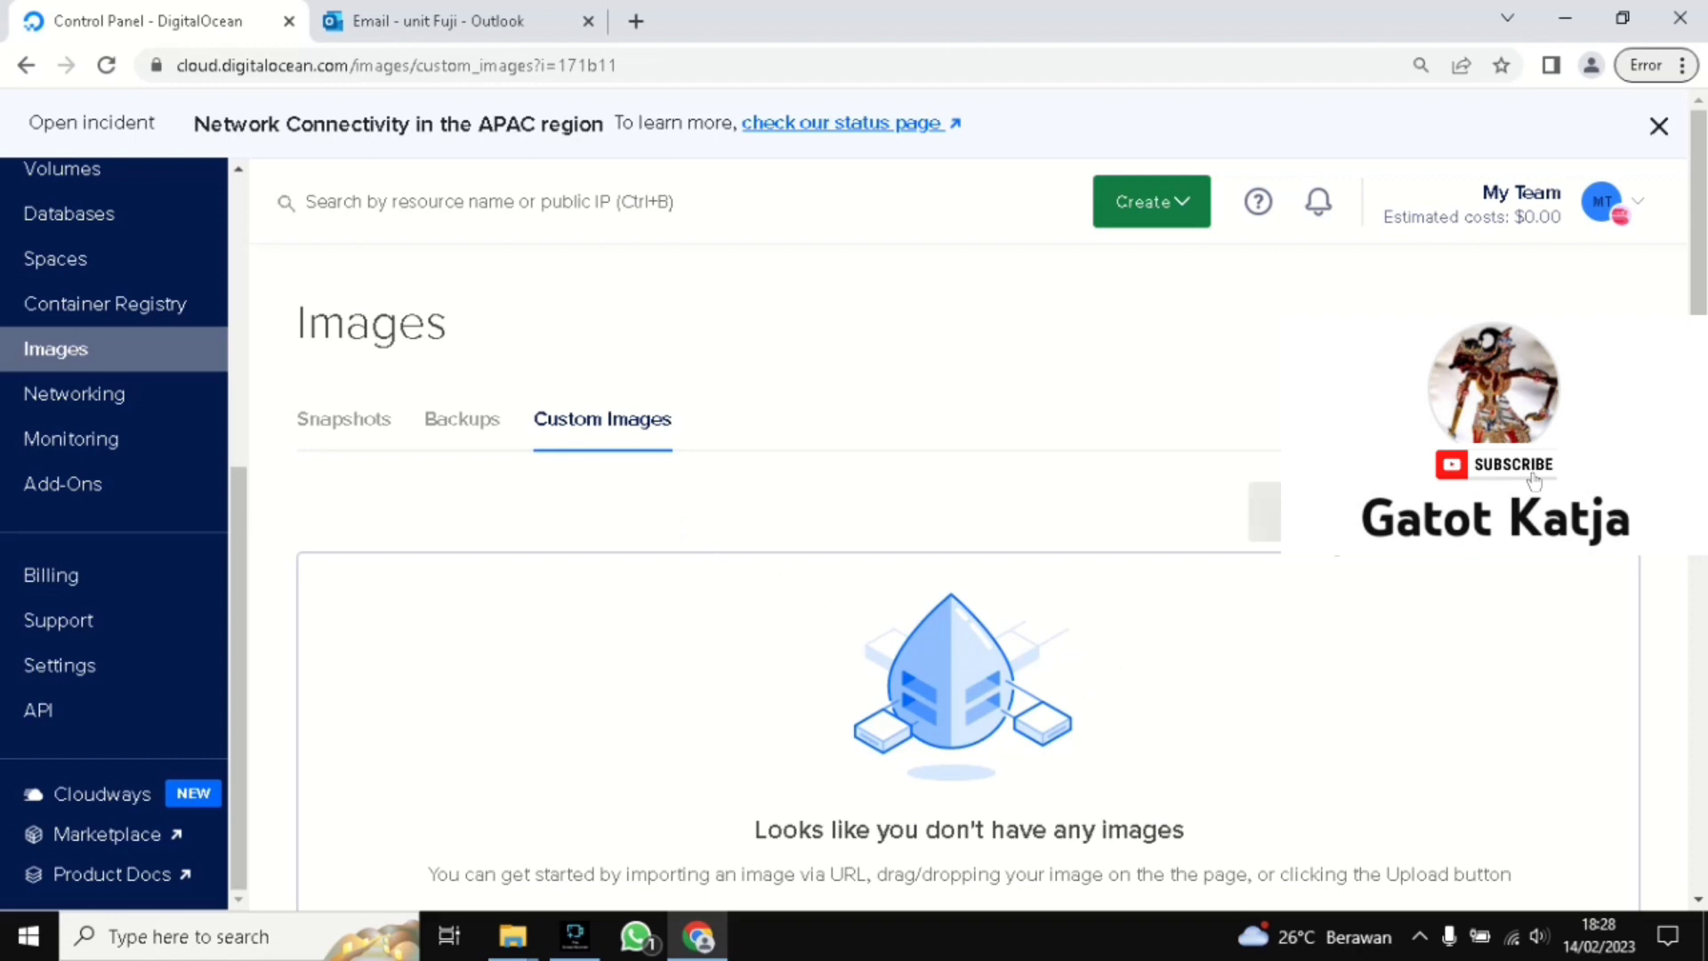
pyautogui.click(1308, 512)
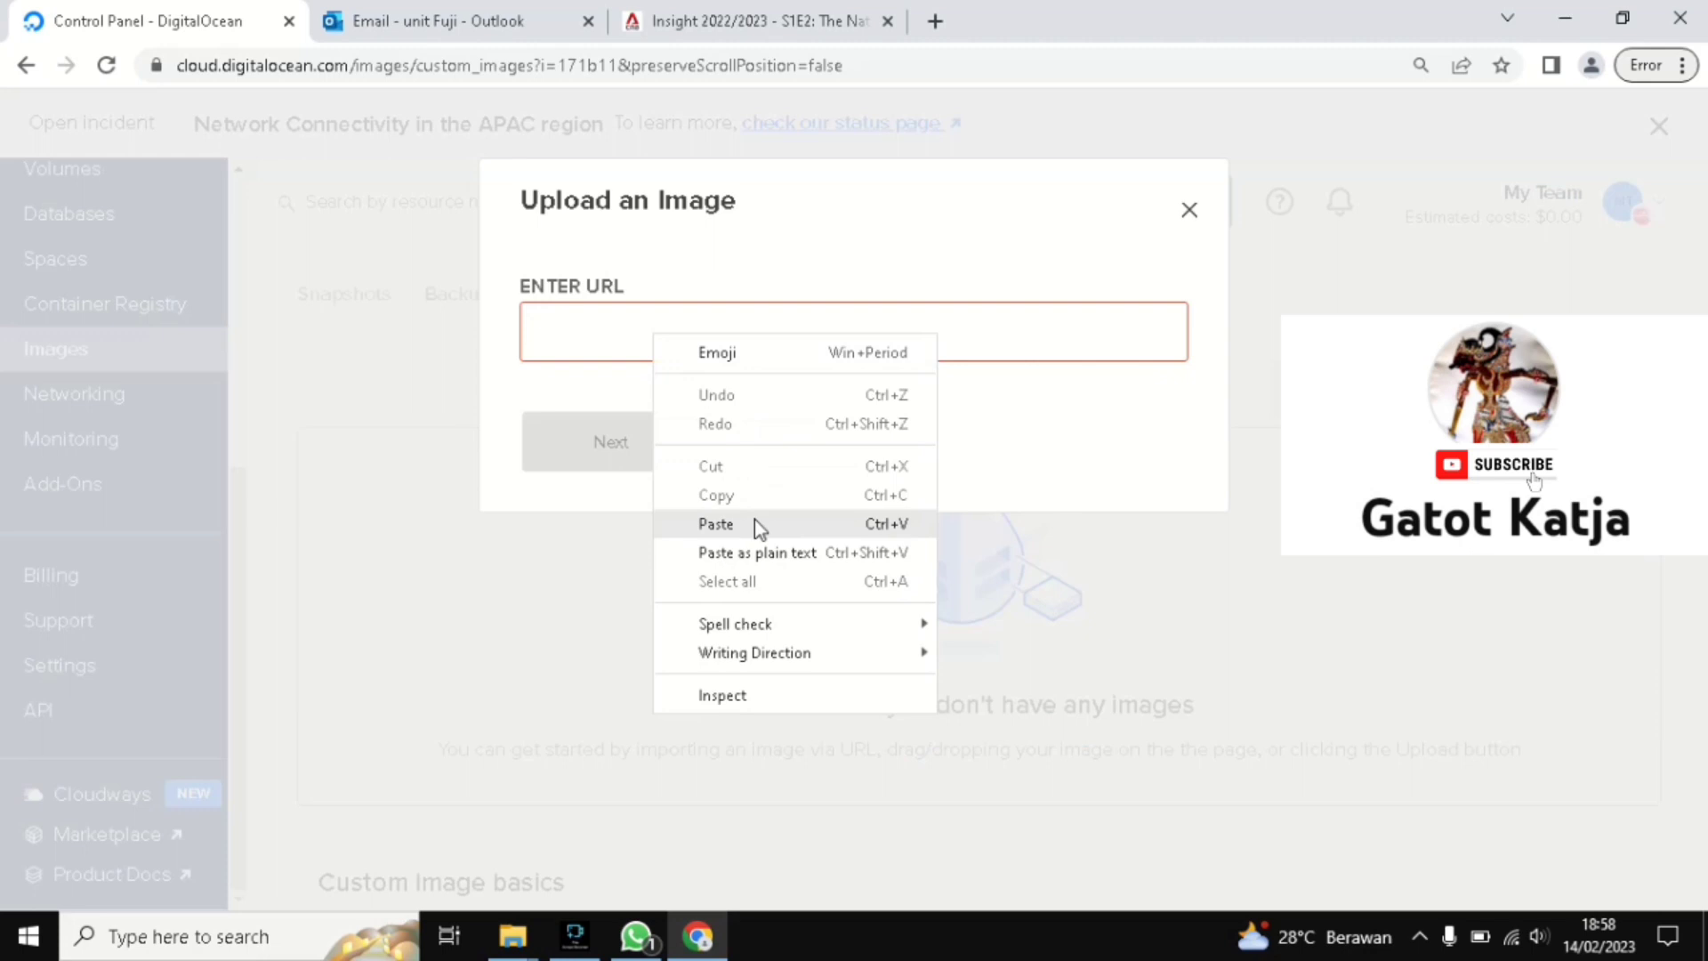
# Upload windows12.gz from its URL with distribution Unknown in the Singapore region
pyautogui.click(755, 525)
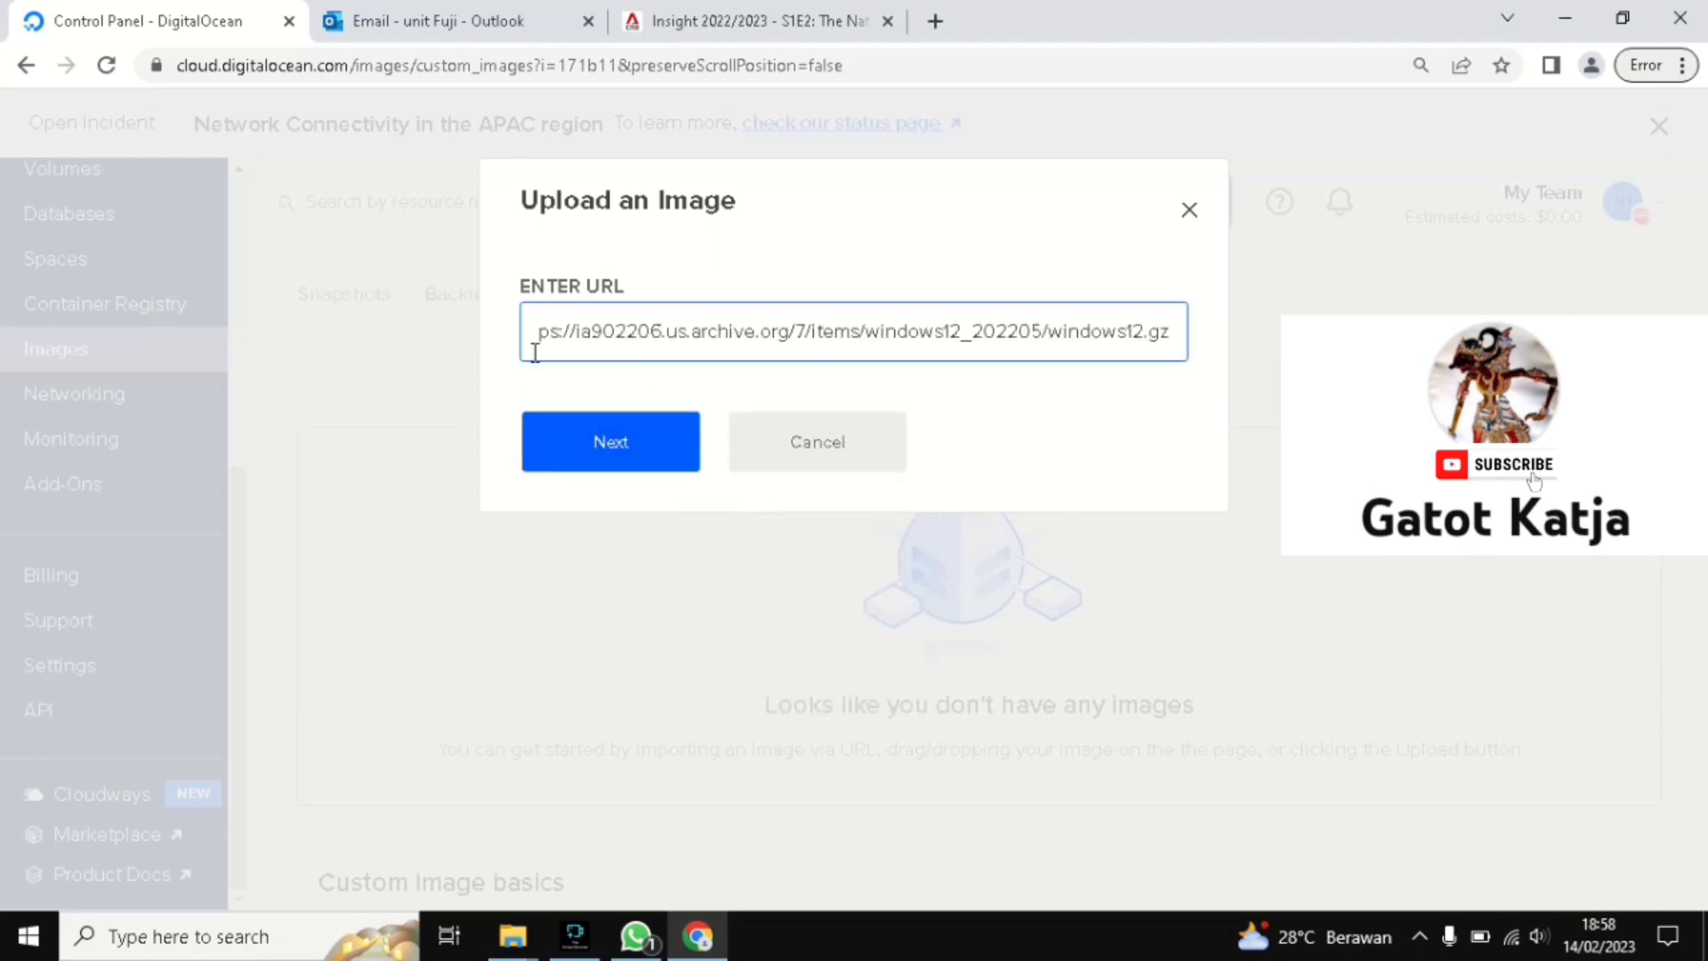
pyautogui.click(600, 455)
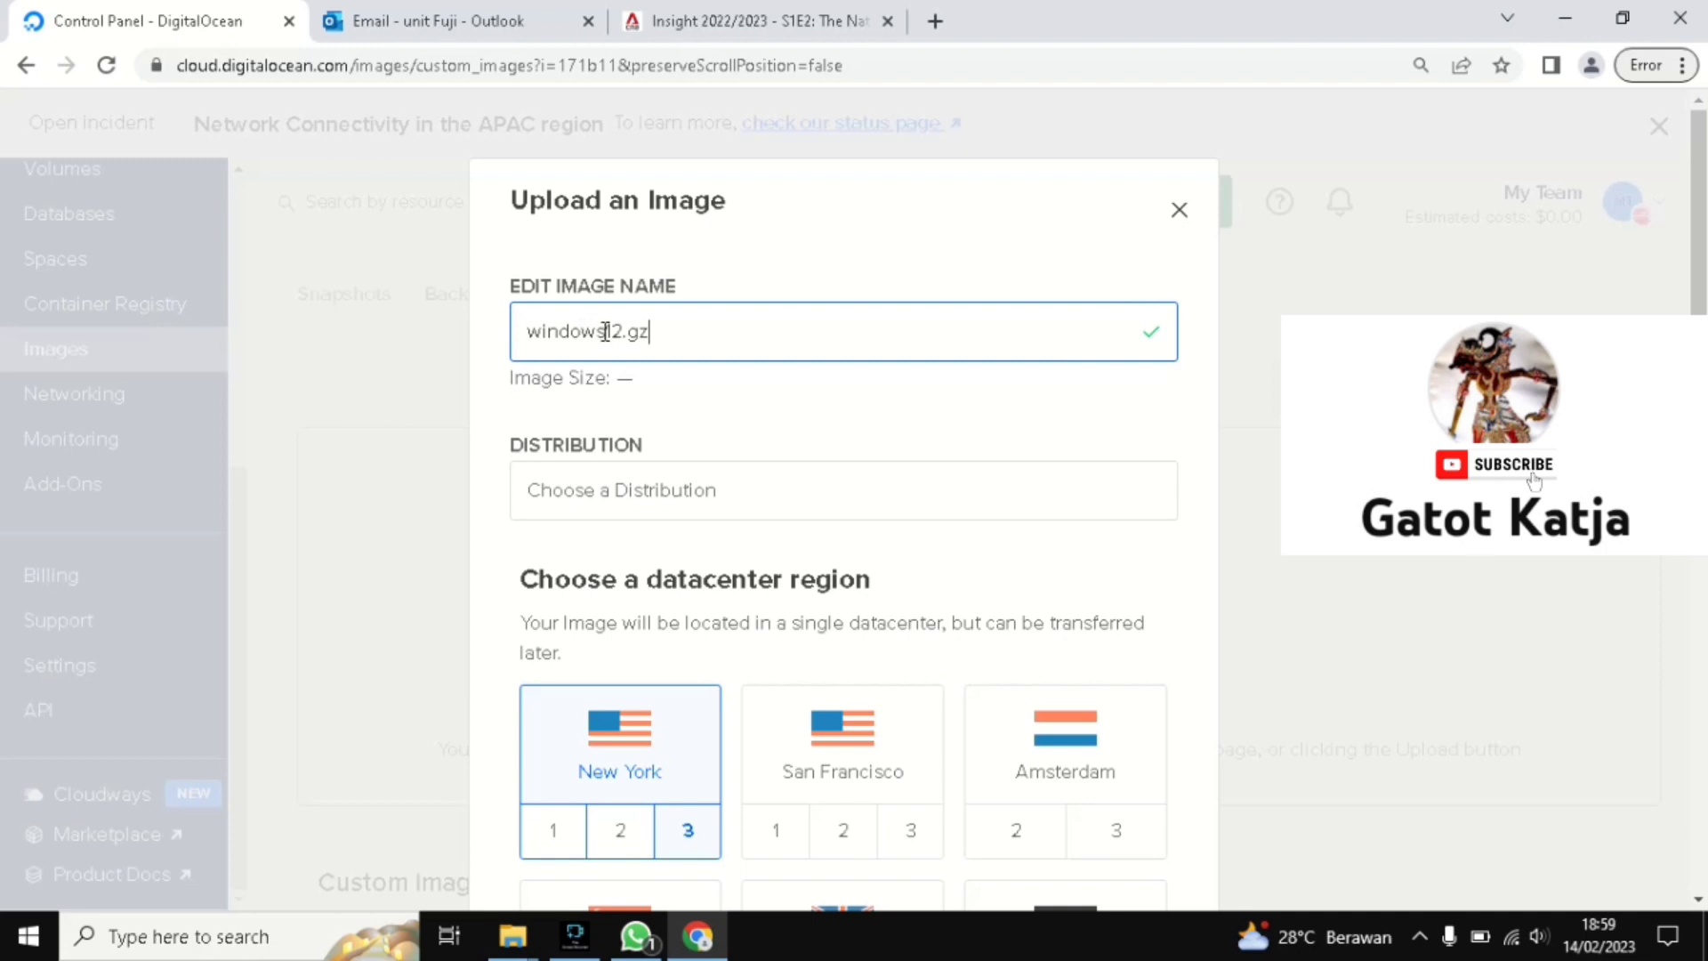
pyautogui.click(637, 490)
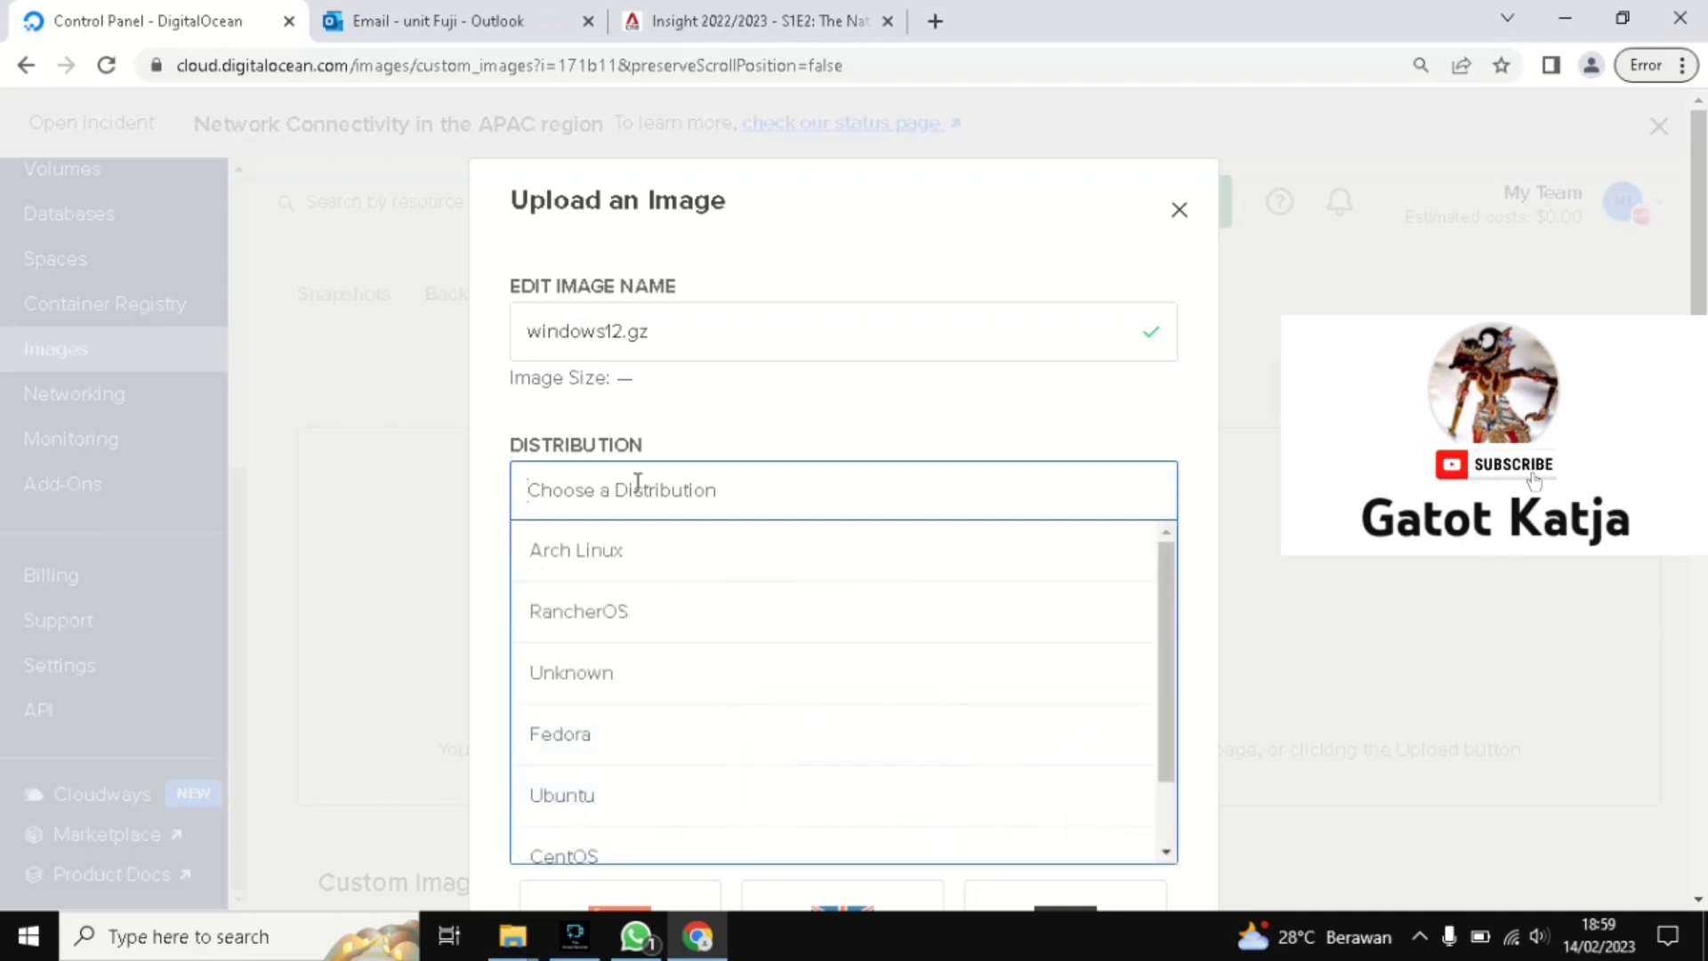
pyautogui.click(631, 680)
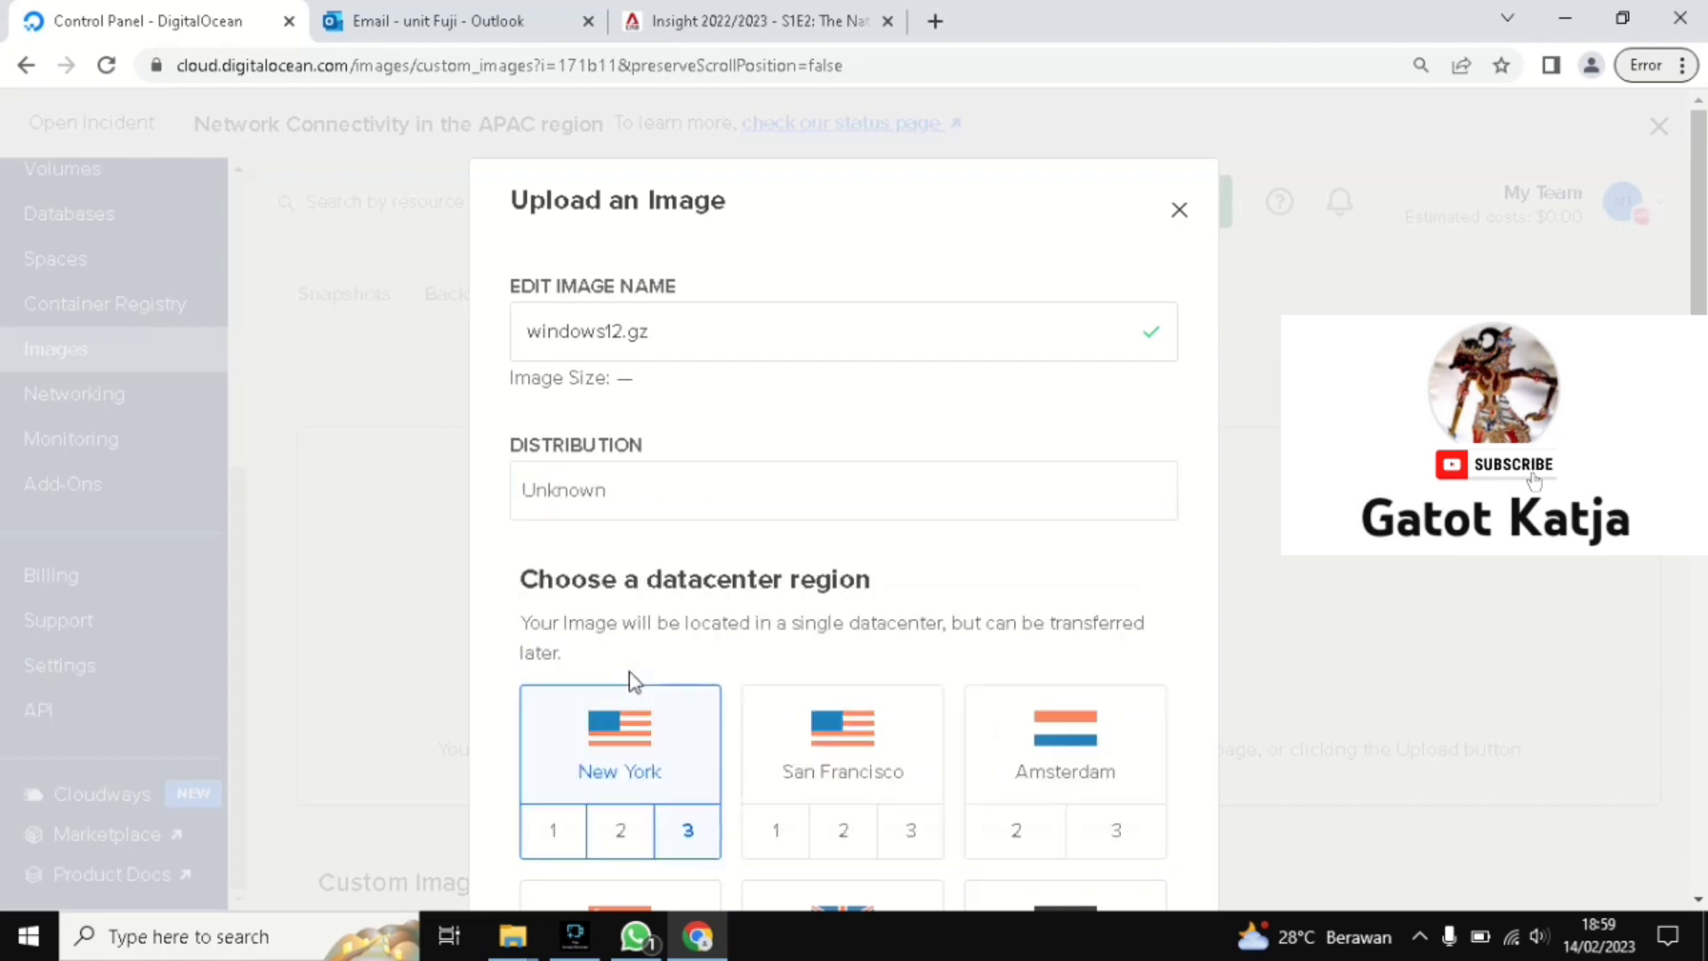
pyautogui.scroll(-4, 637, 679)
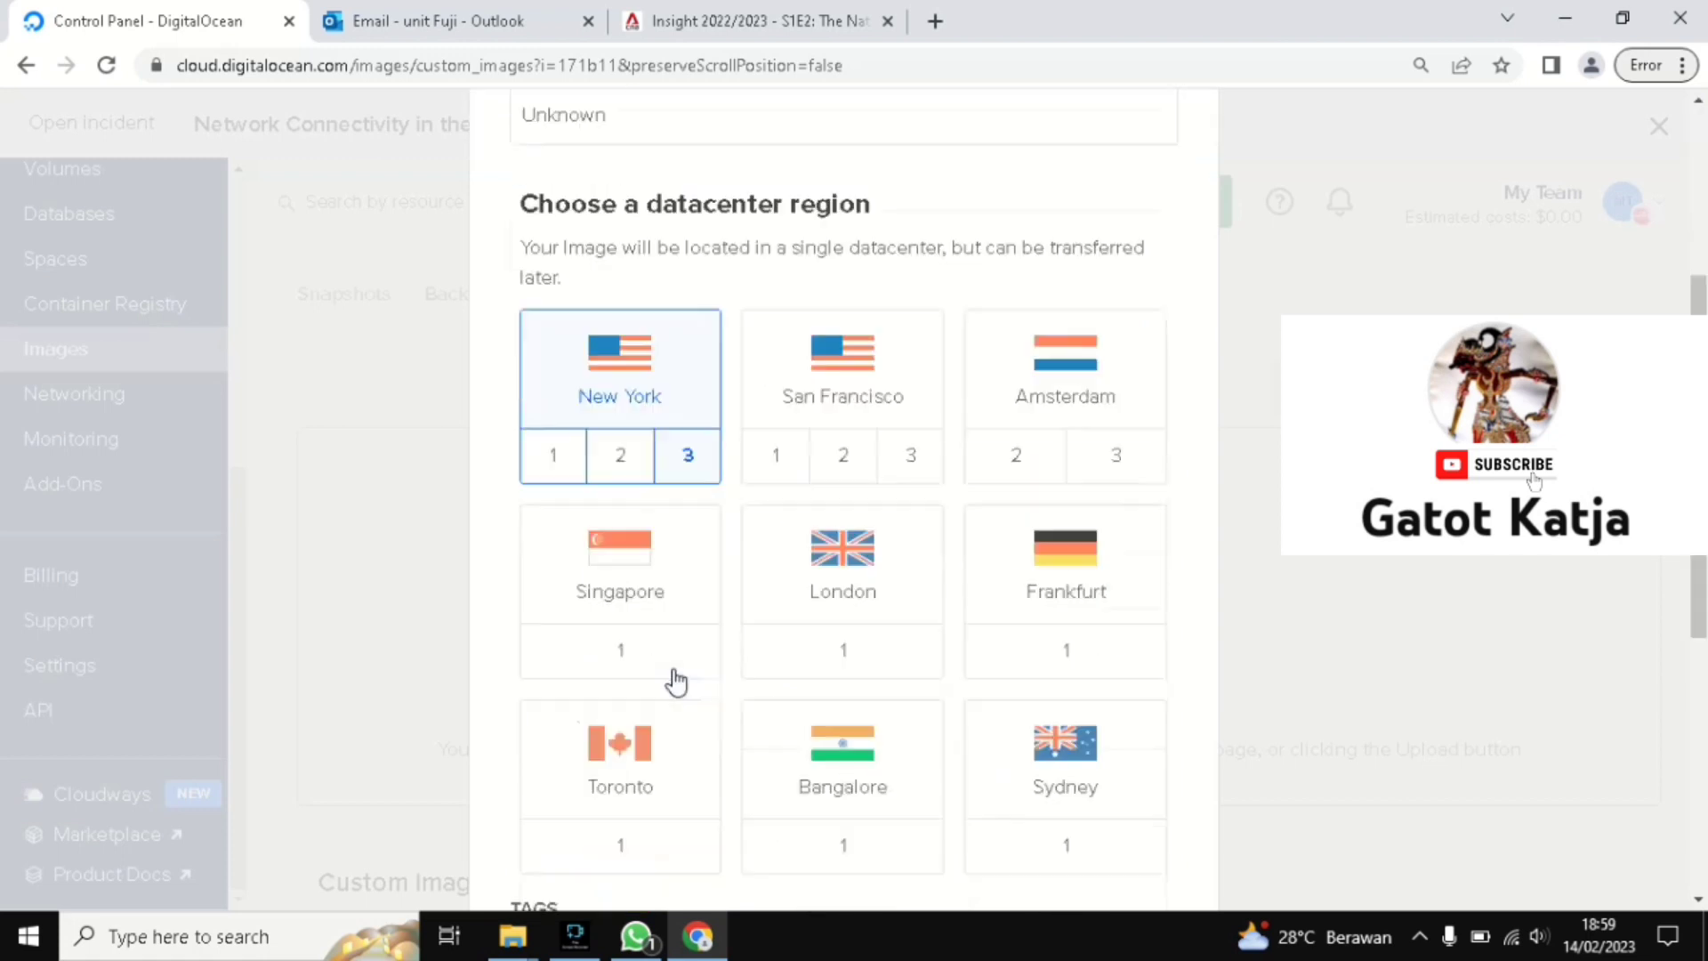
pyautogui.click(626, 567)
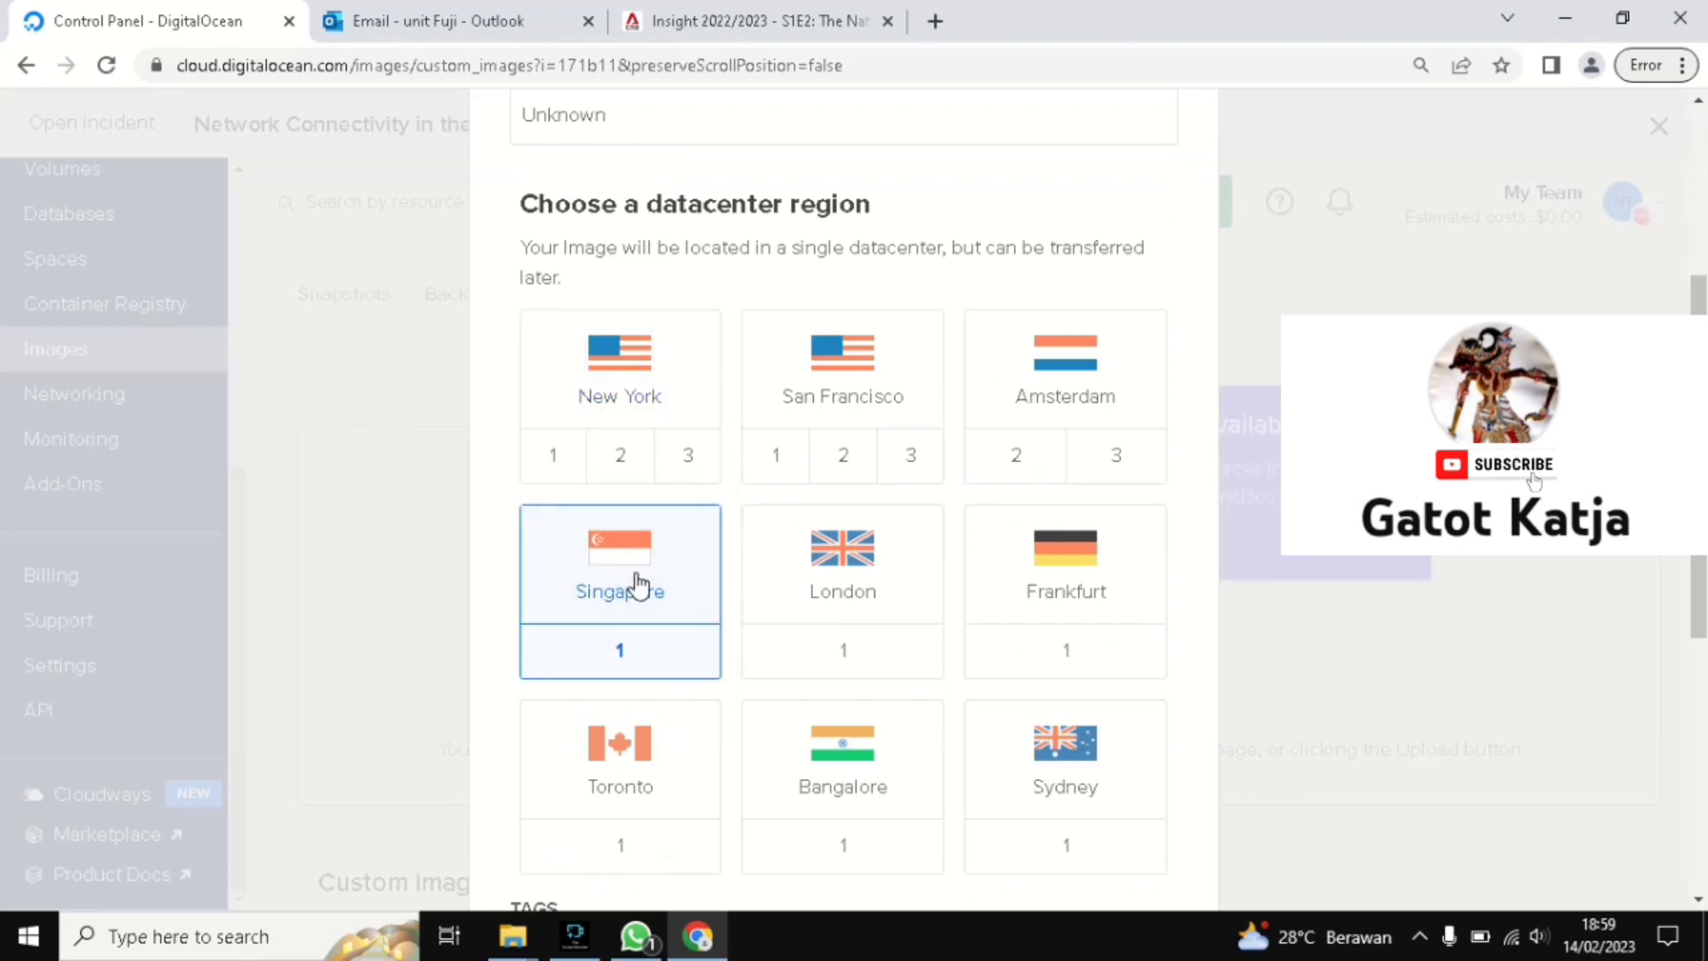
pyautogui.scroll(-4, 637, 583)
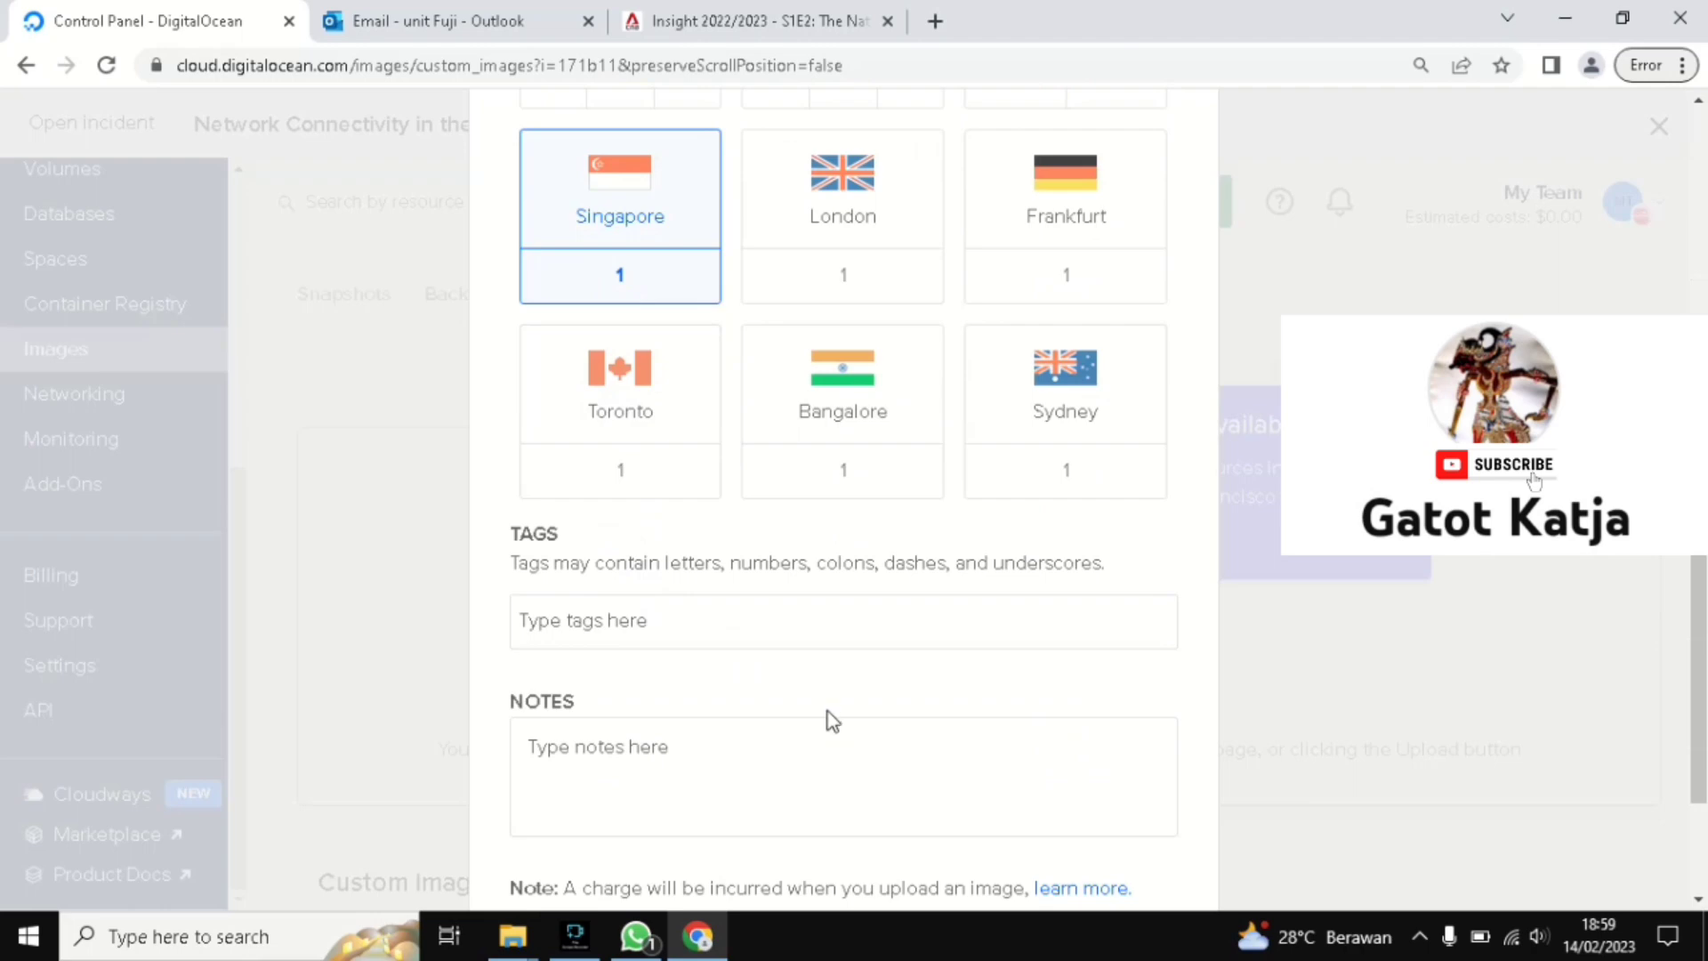
pyautogui.scroll(-2, 833, 720)
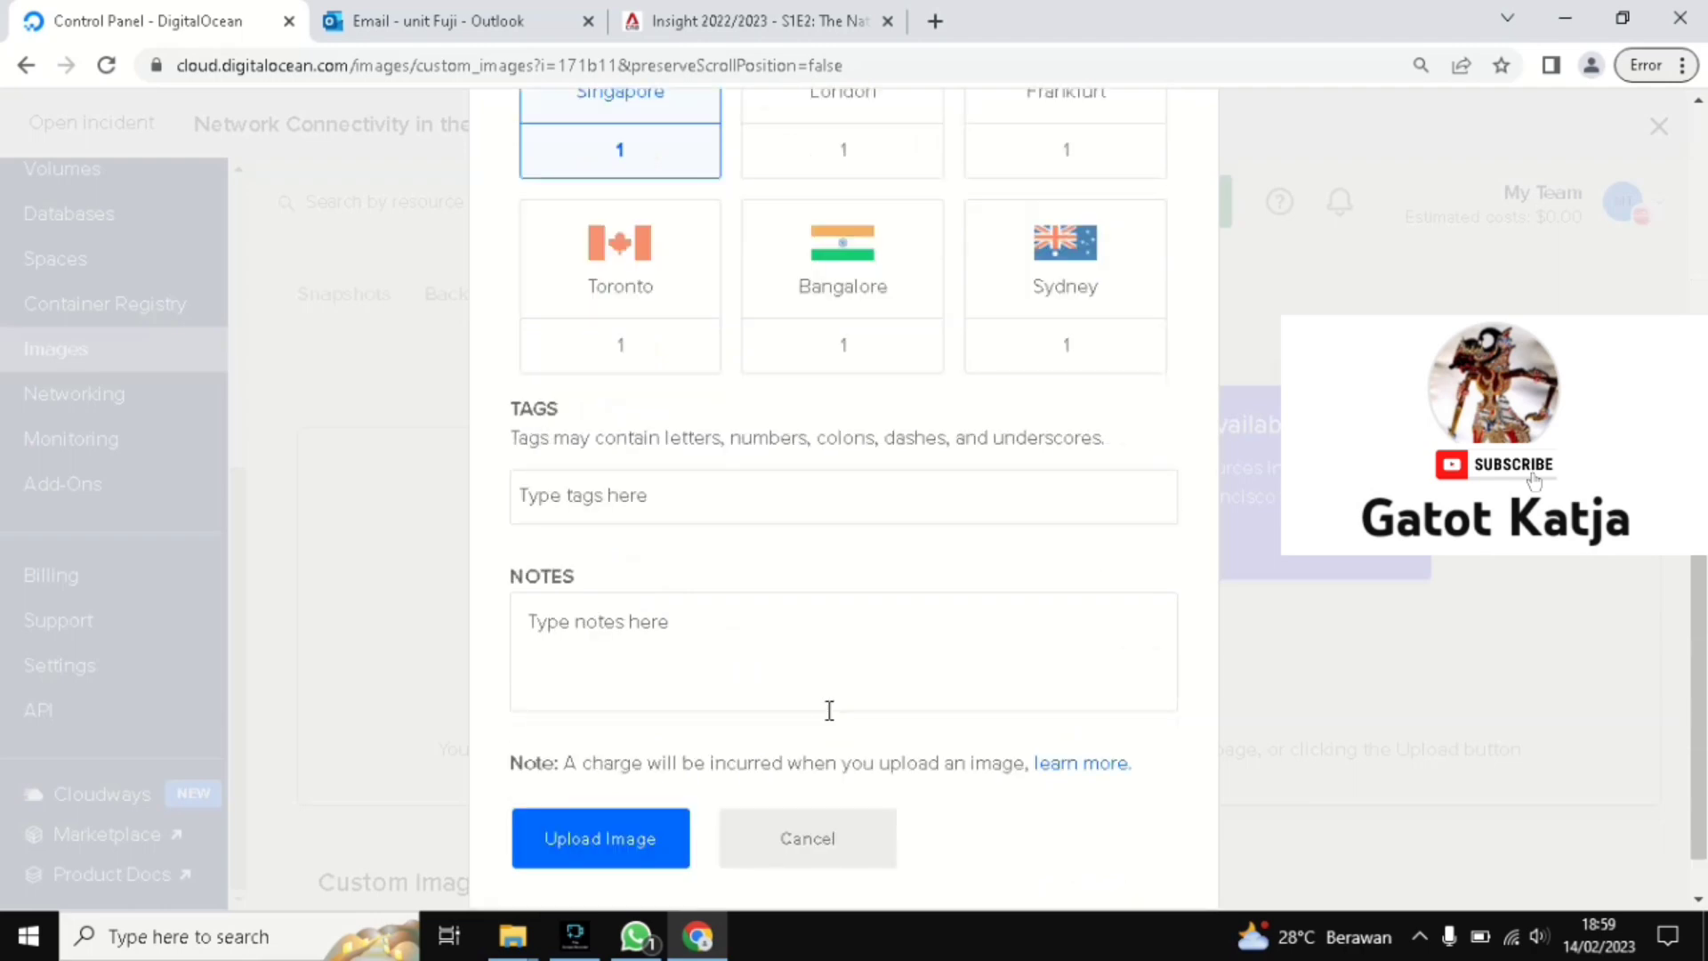
pyautogui.click(649, 846)
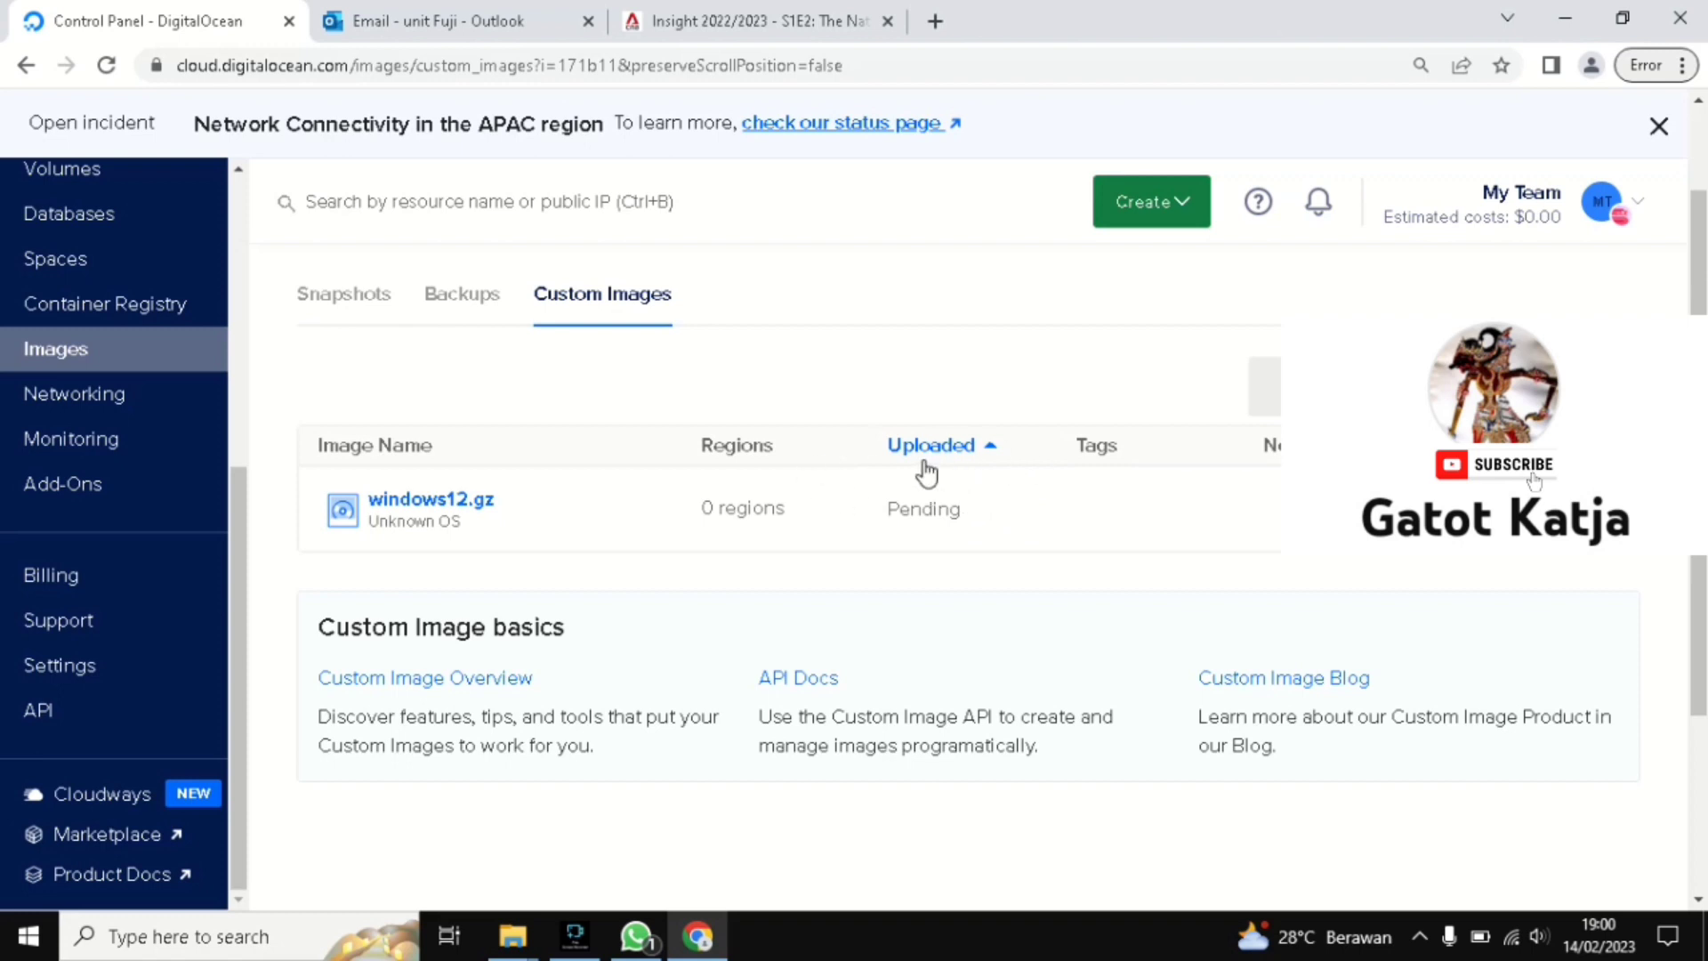
# Check the Custom Images list showing windows12.gz Pending with 0 regions
pyautogui.scroll(-2, 931, 587)
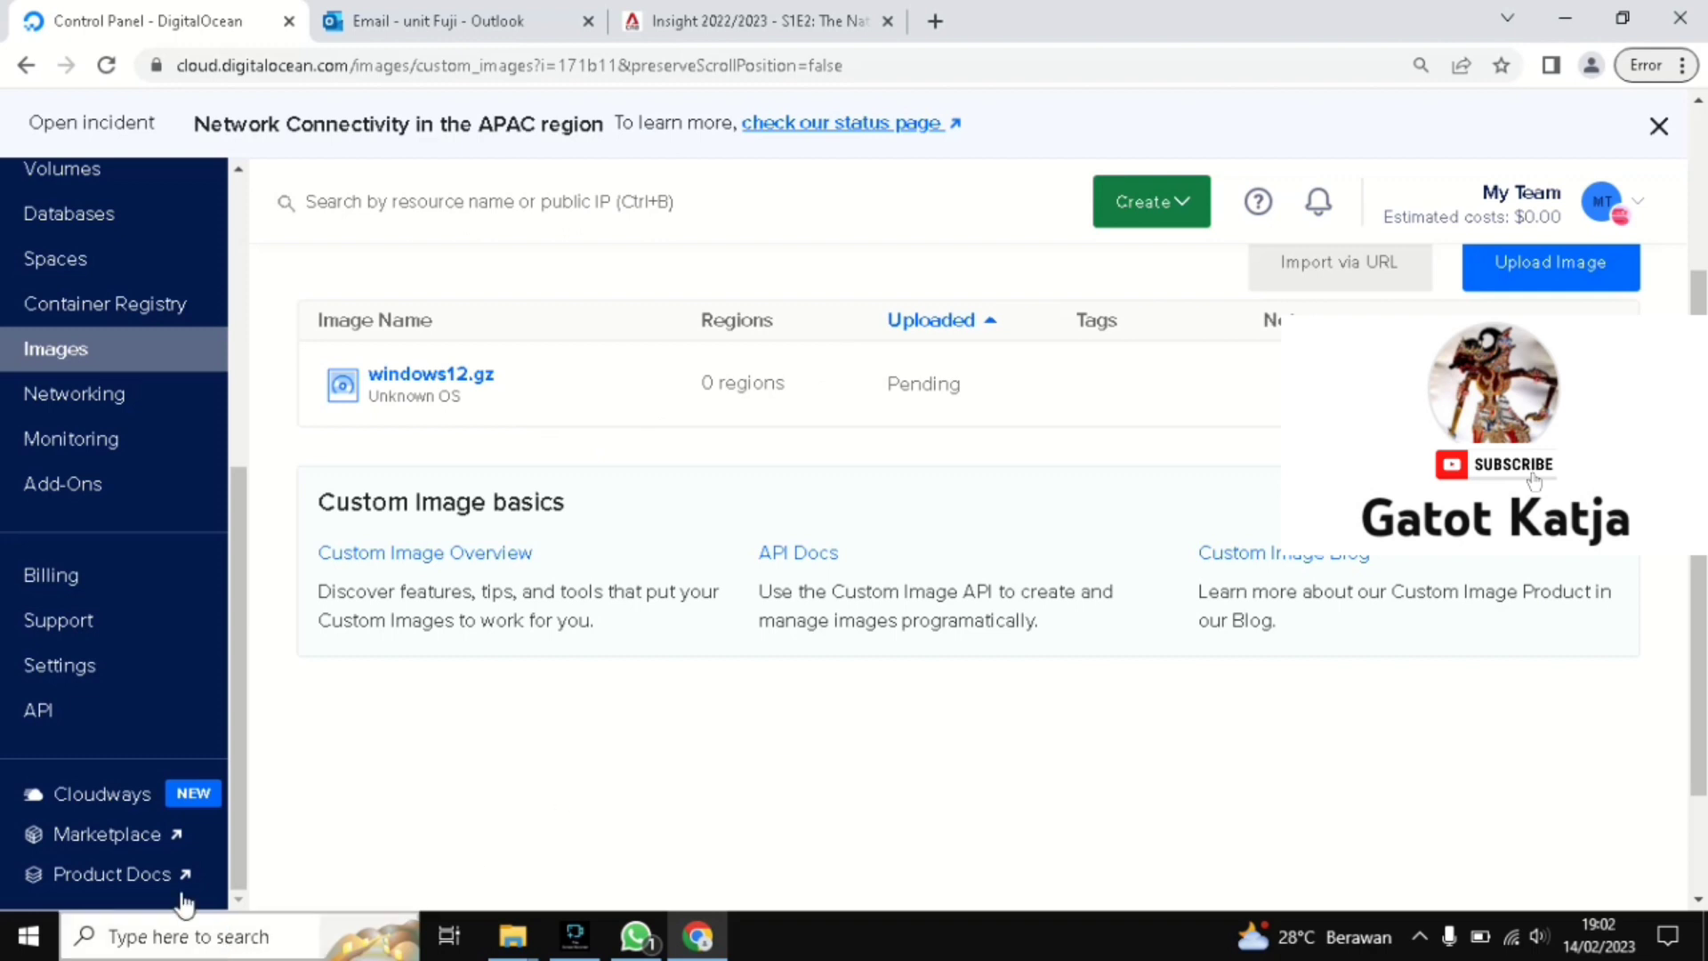
# Open the New SSH key form under Settings > Security
pyautogui.click(85, 674)
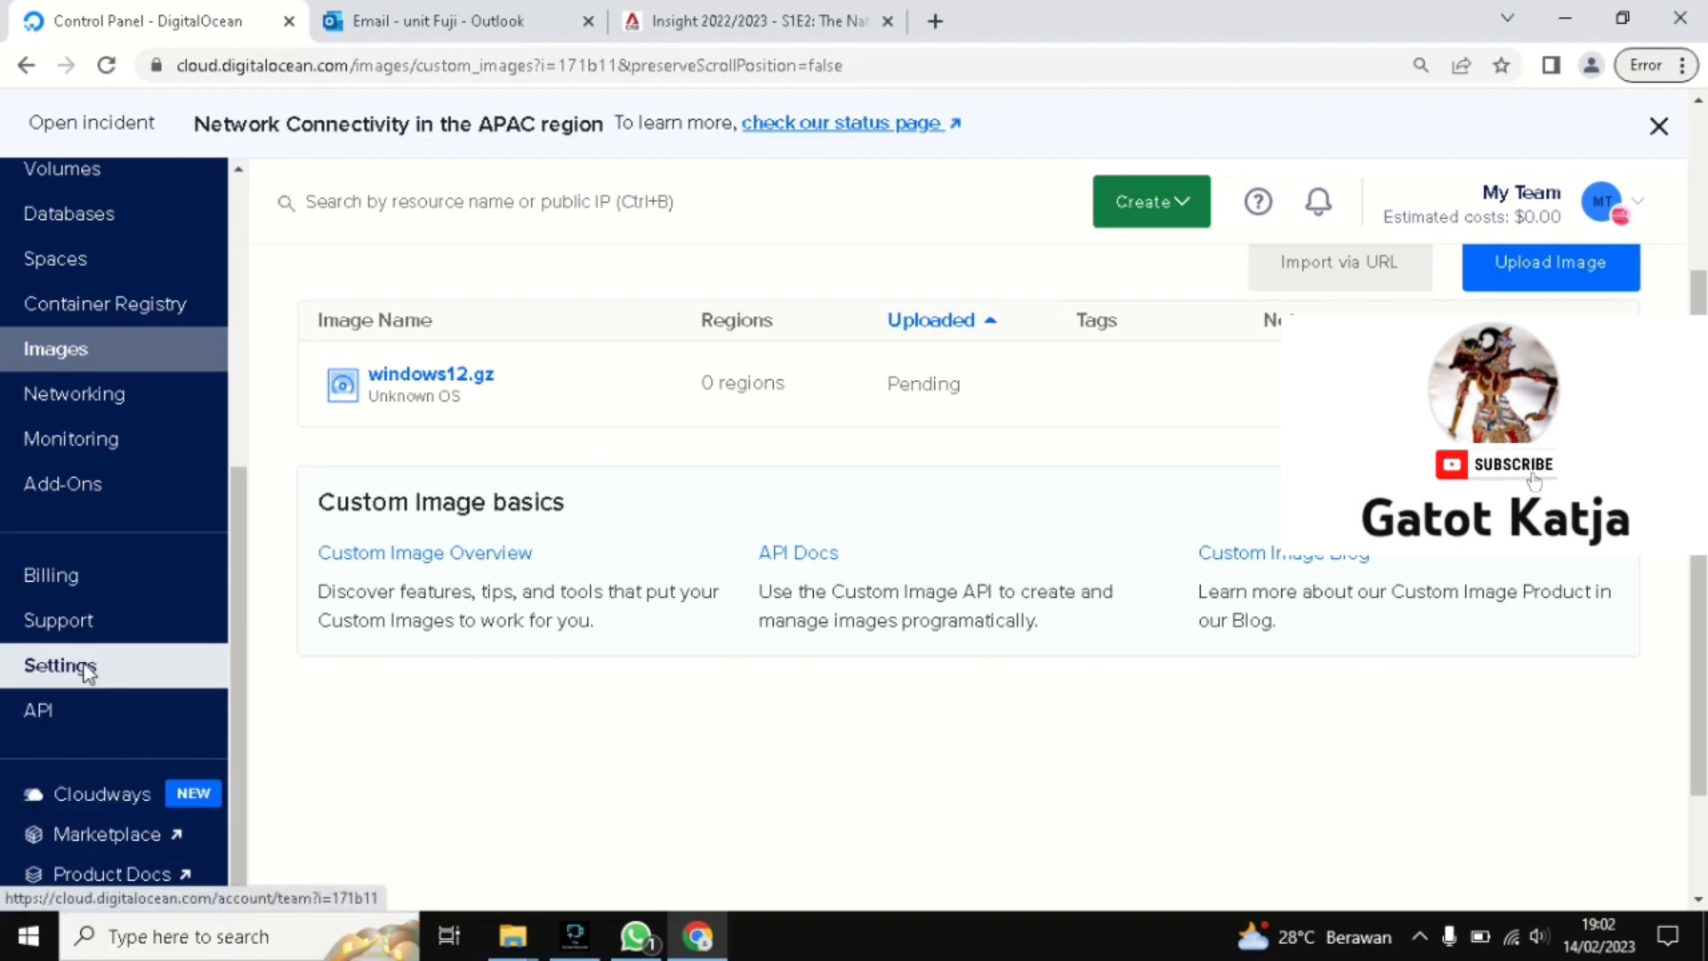
pyautogui.scroll(-4, 563, 658)
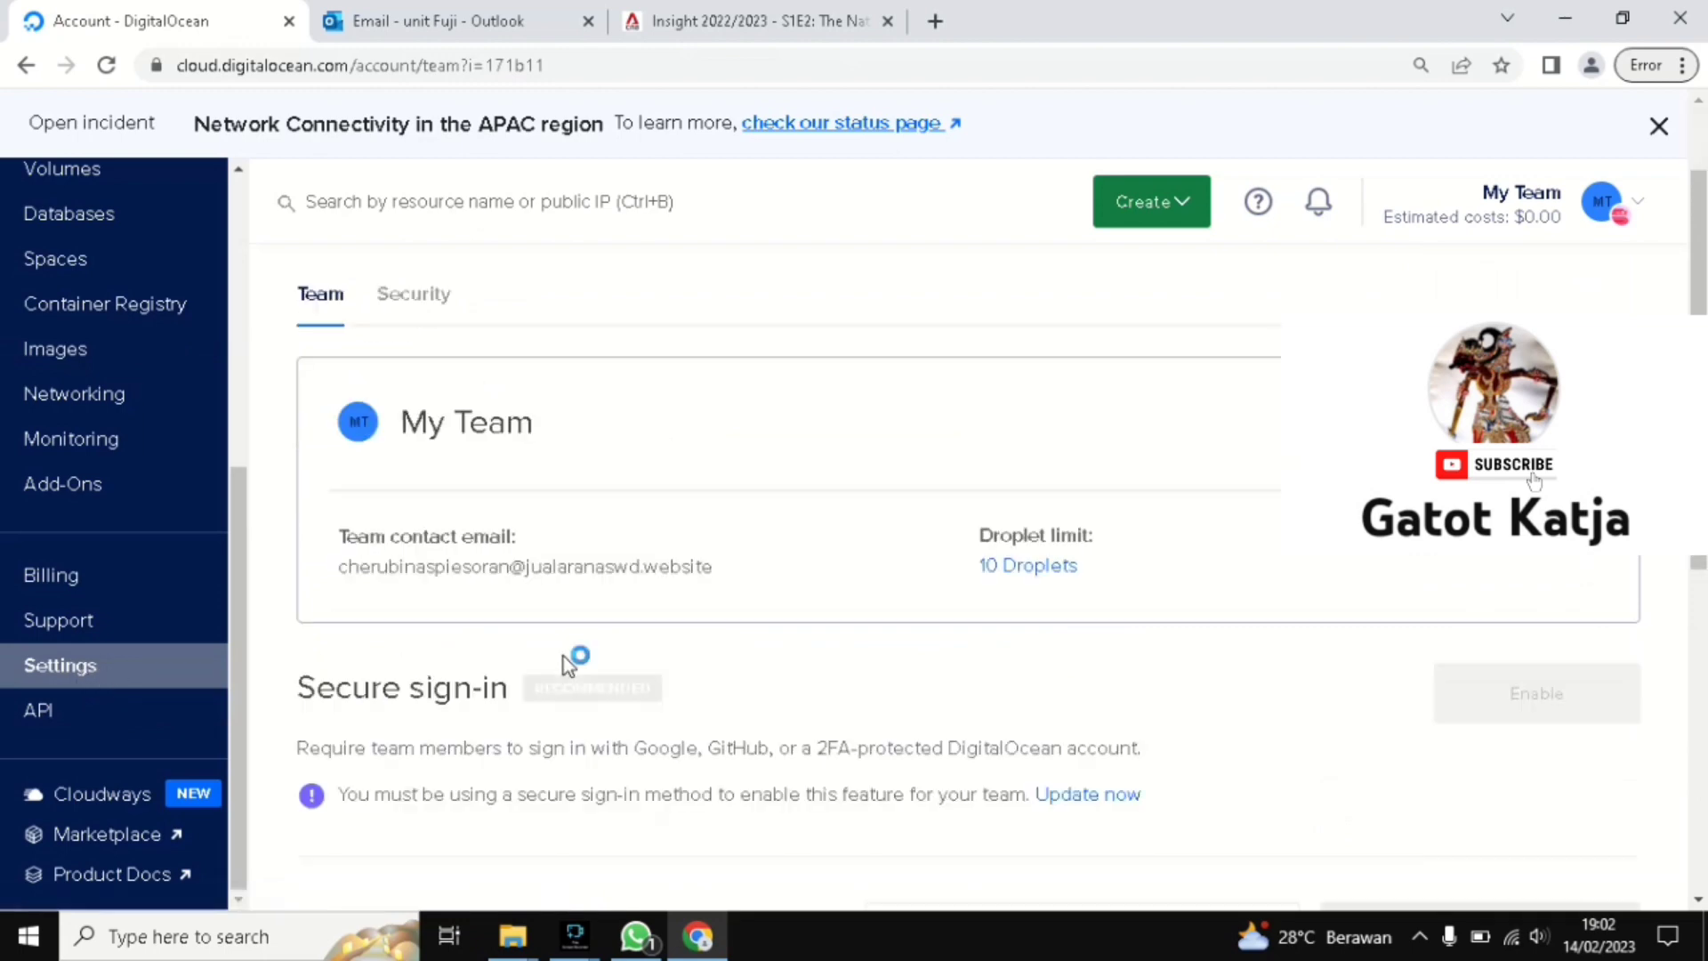
pyautogui.scroll(-5, 569, 667)
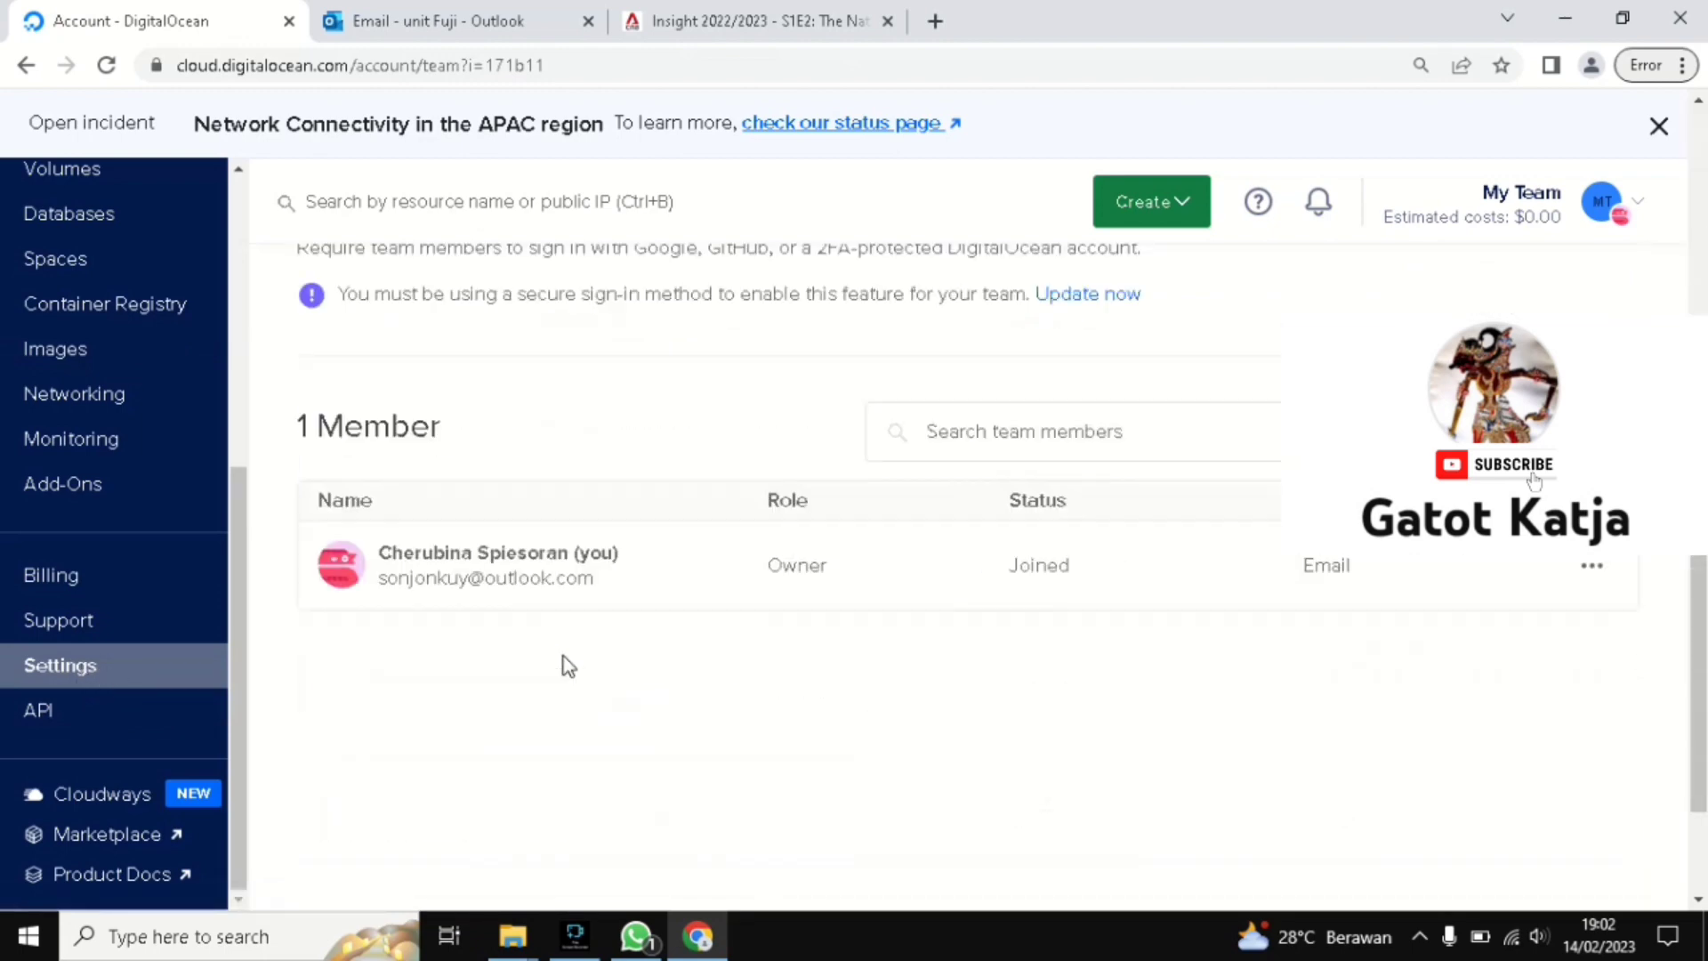
pyautogui.scroll(9, 568, 667)
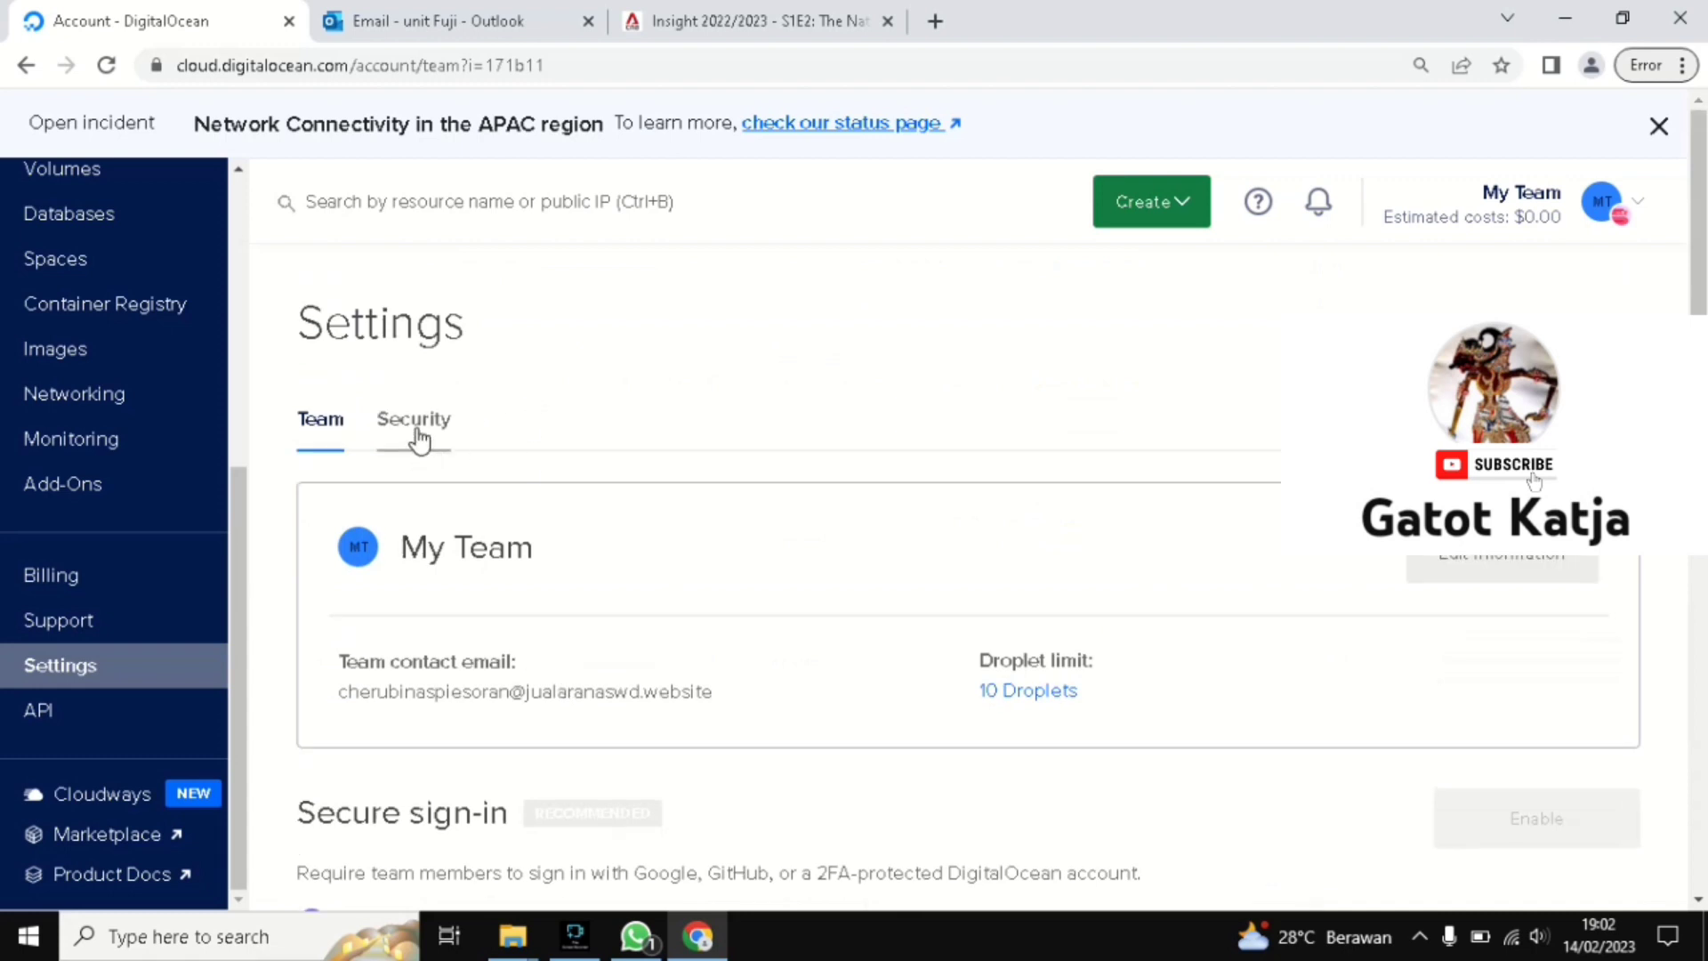
pyautogui.click(418, 438)
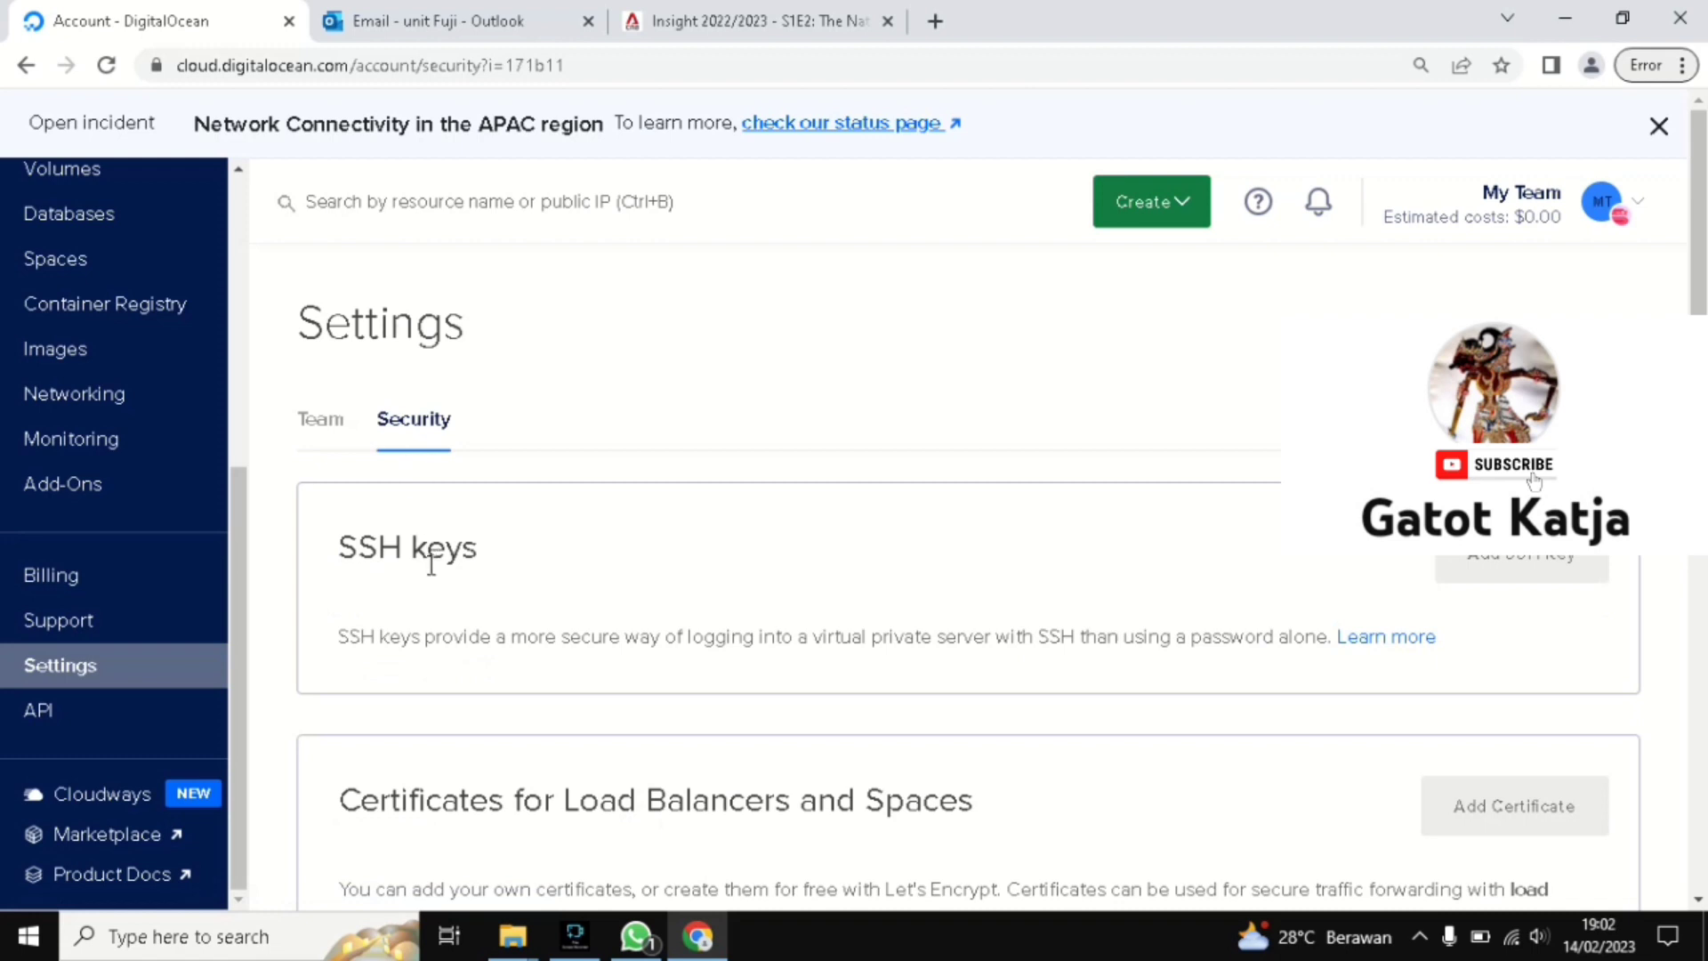
pyautogui.click(1532, 569)
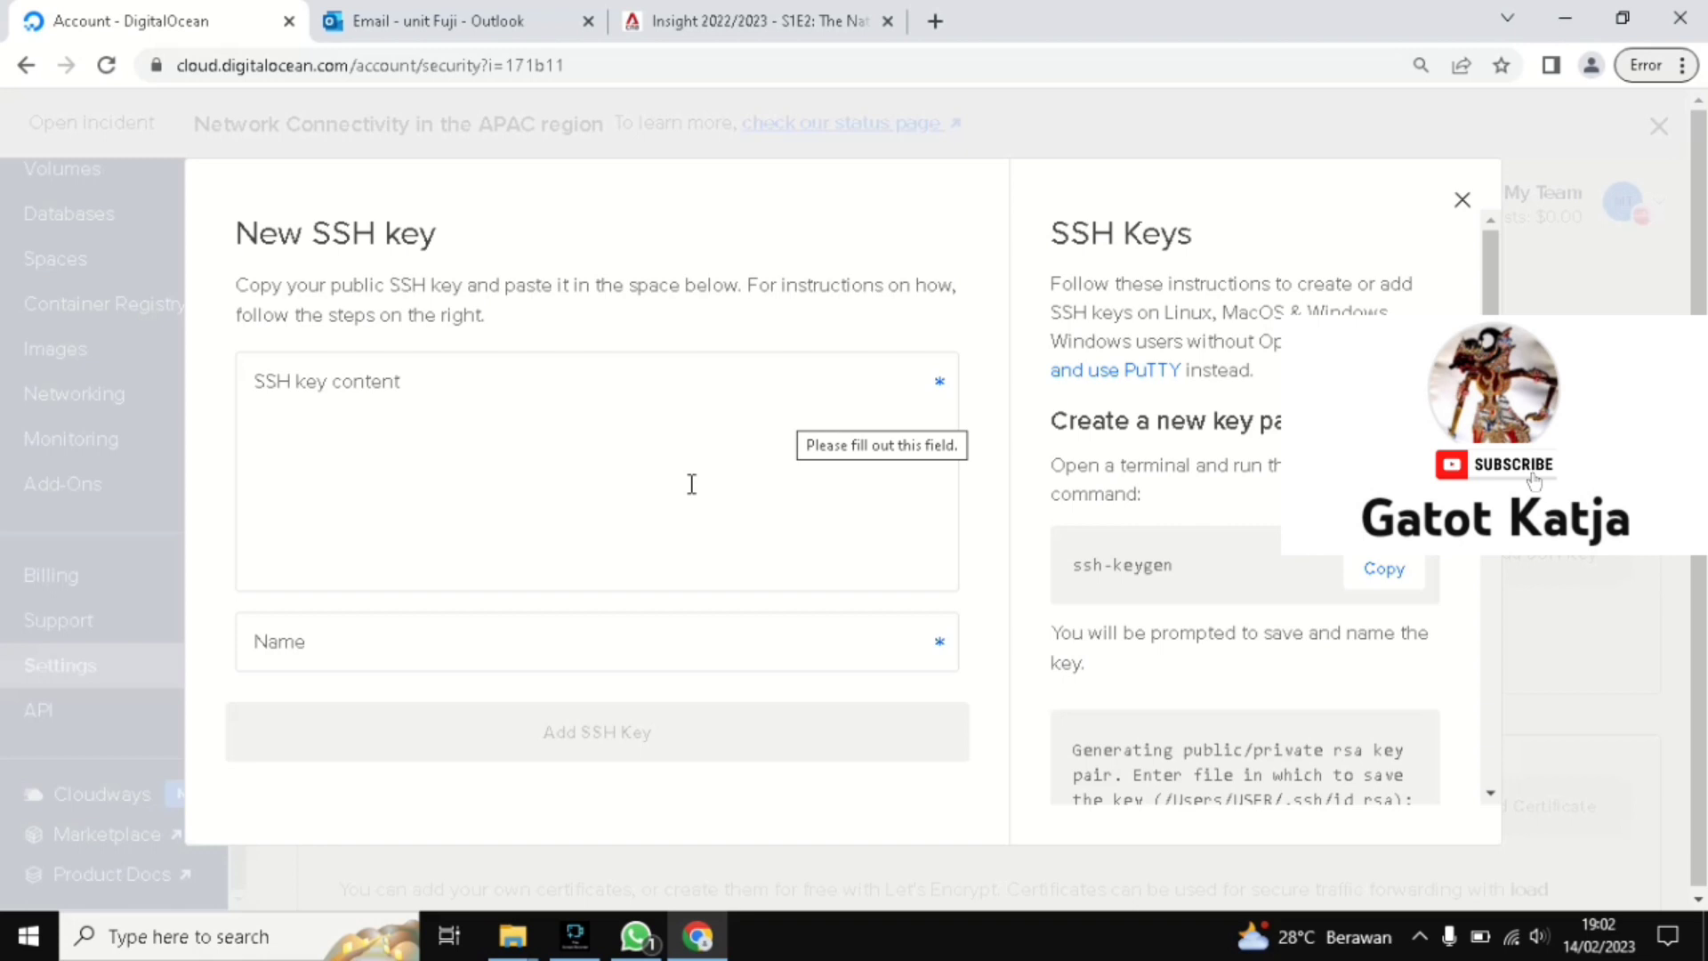
# Search the web for PuTTY from the Windows search box
pyautogui.click(256, 939)
pyautogui.write('put')
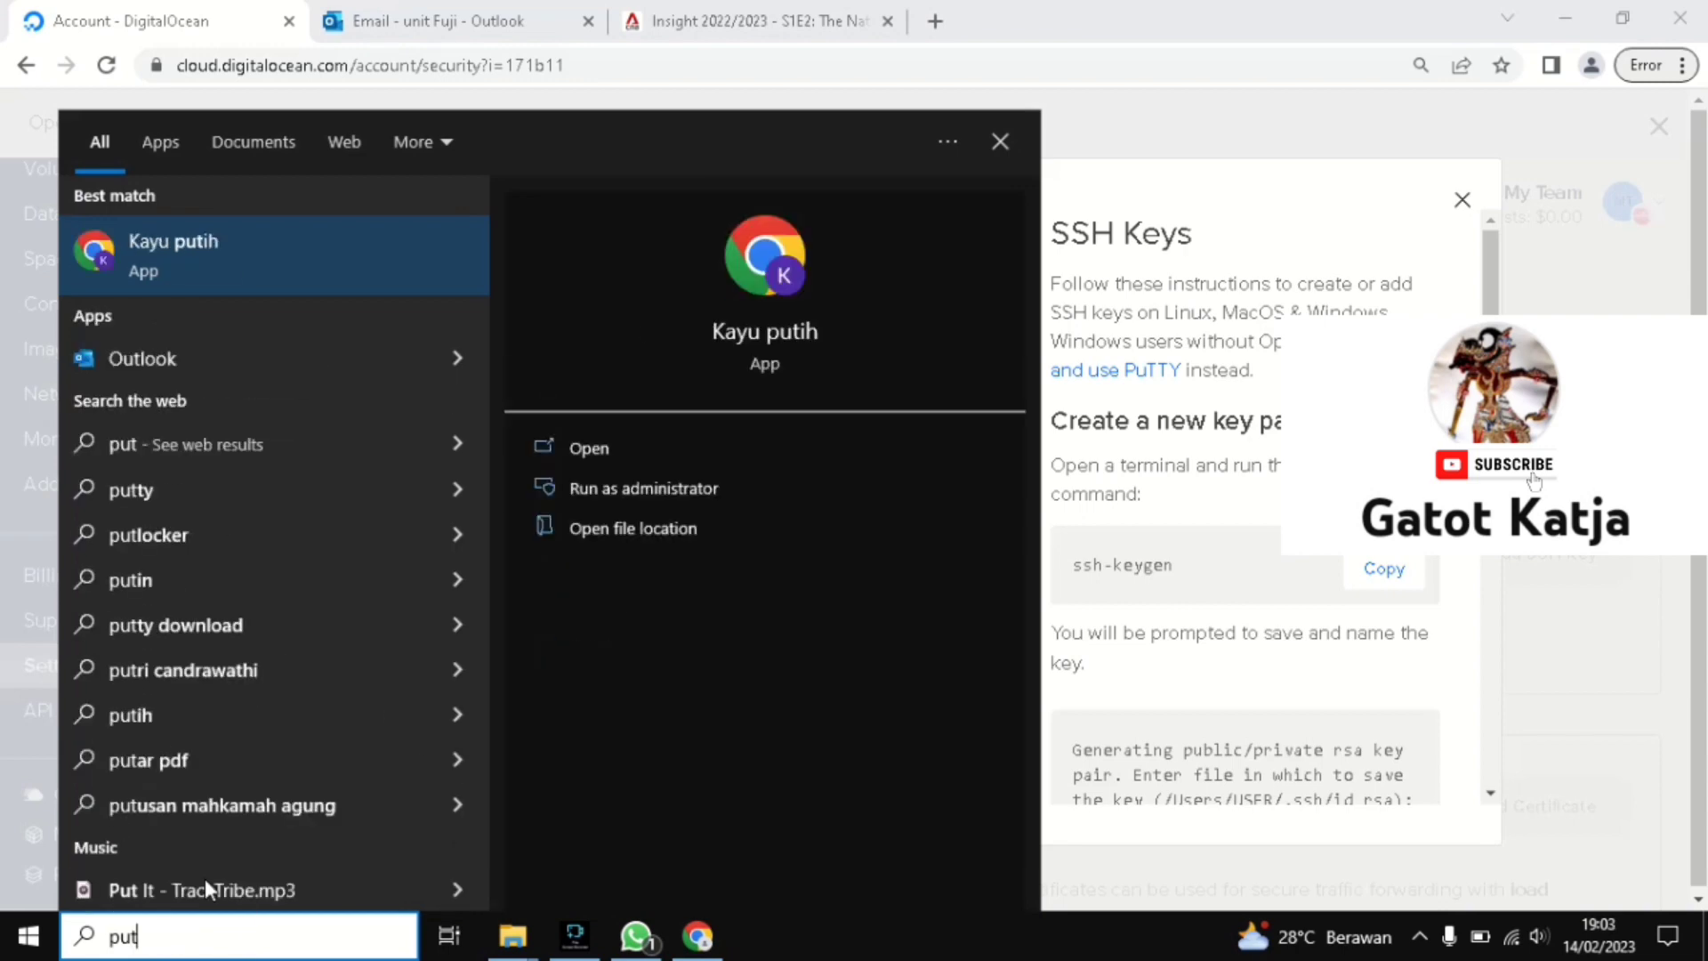
pyautogui.click(189, 500)
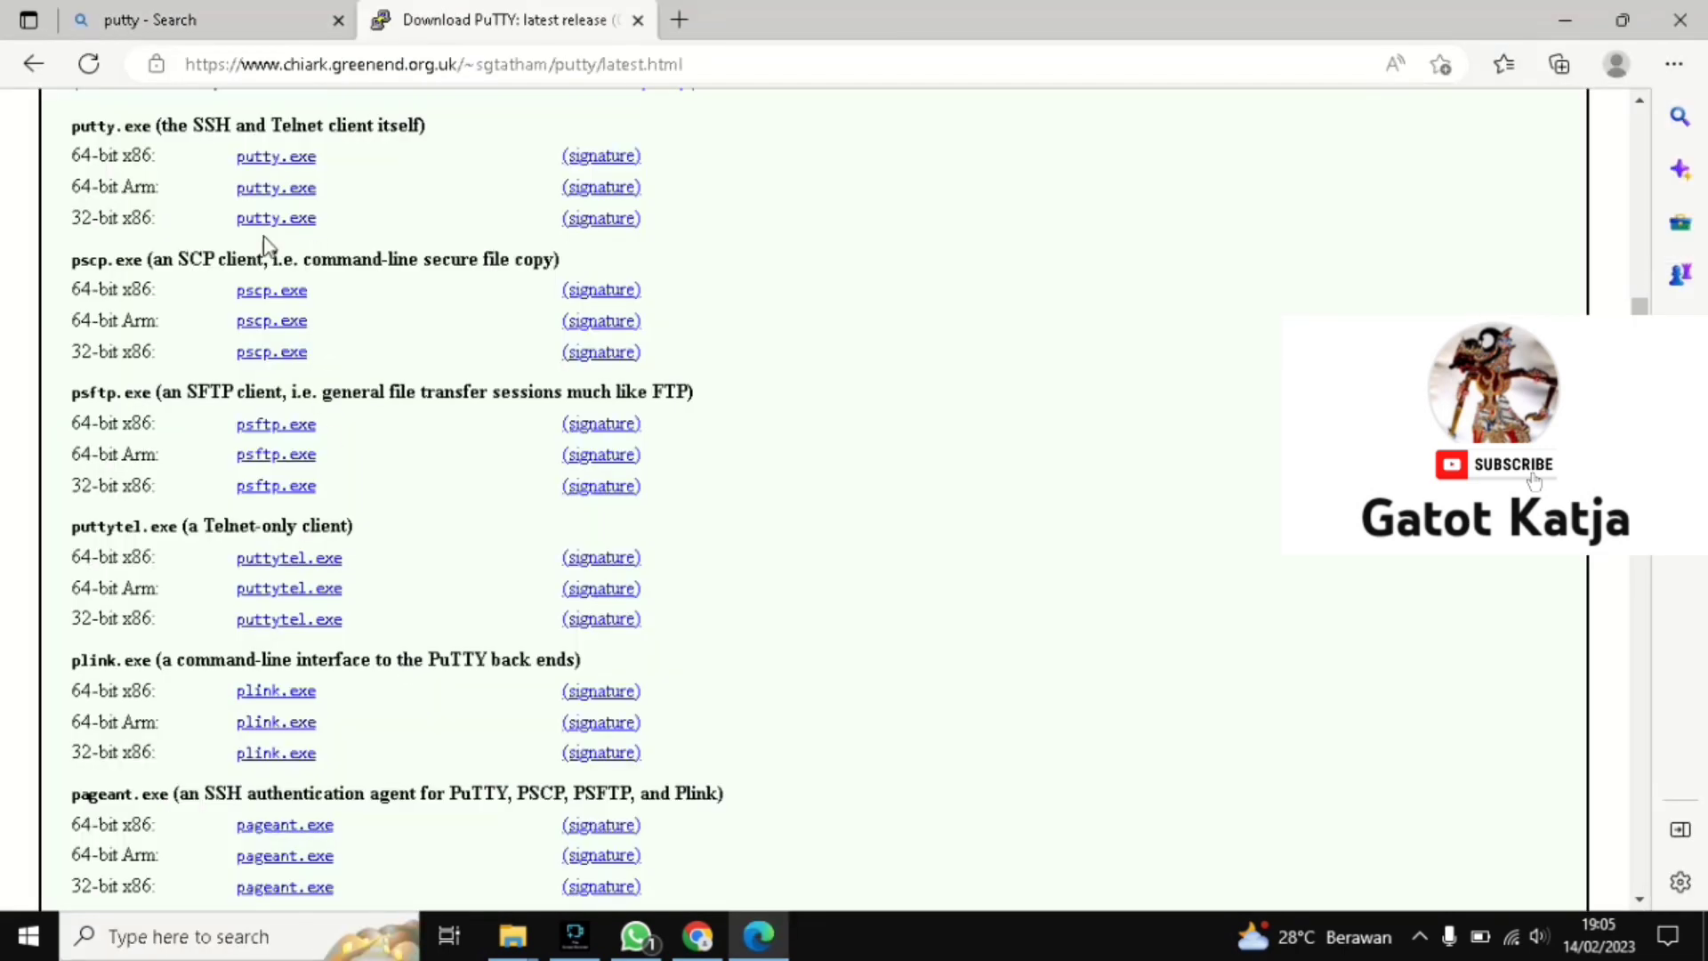
# Download the 64-bit x86 puttygen.exe, keep it despite the warning, and open it
pyautogui.scroll(-3, 184, 756)
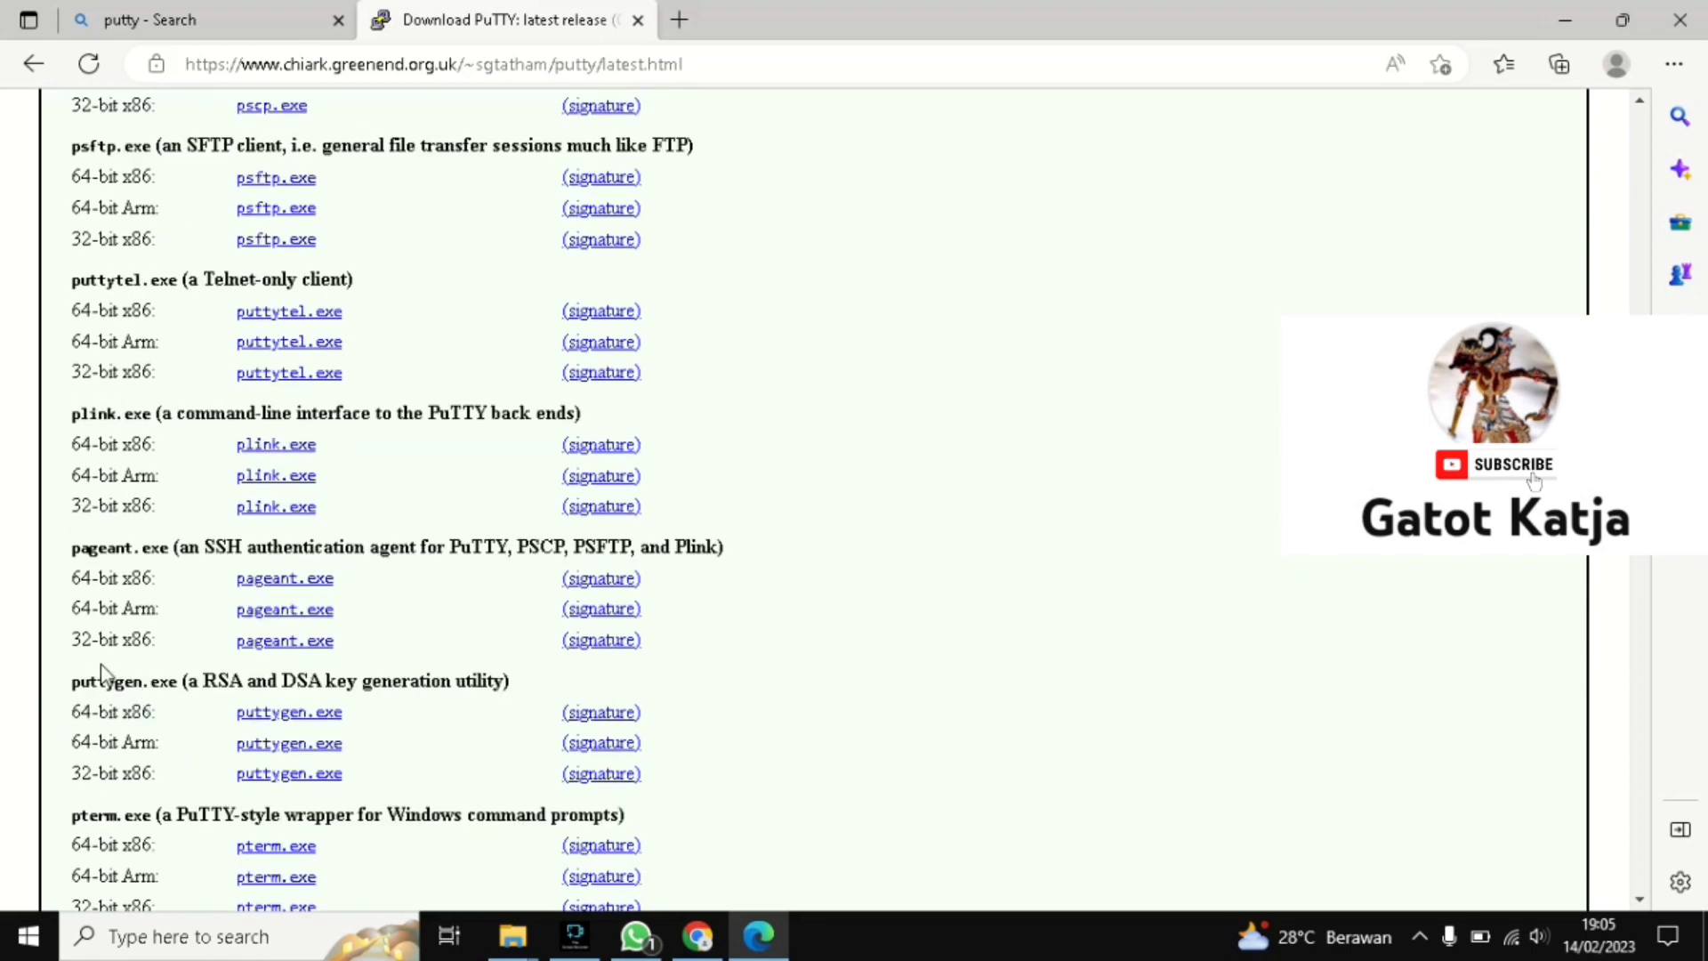
pyautogui.click(303, 719)
pyautogui.scroll(-3, 303, 724)
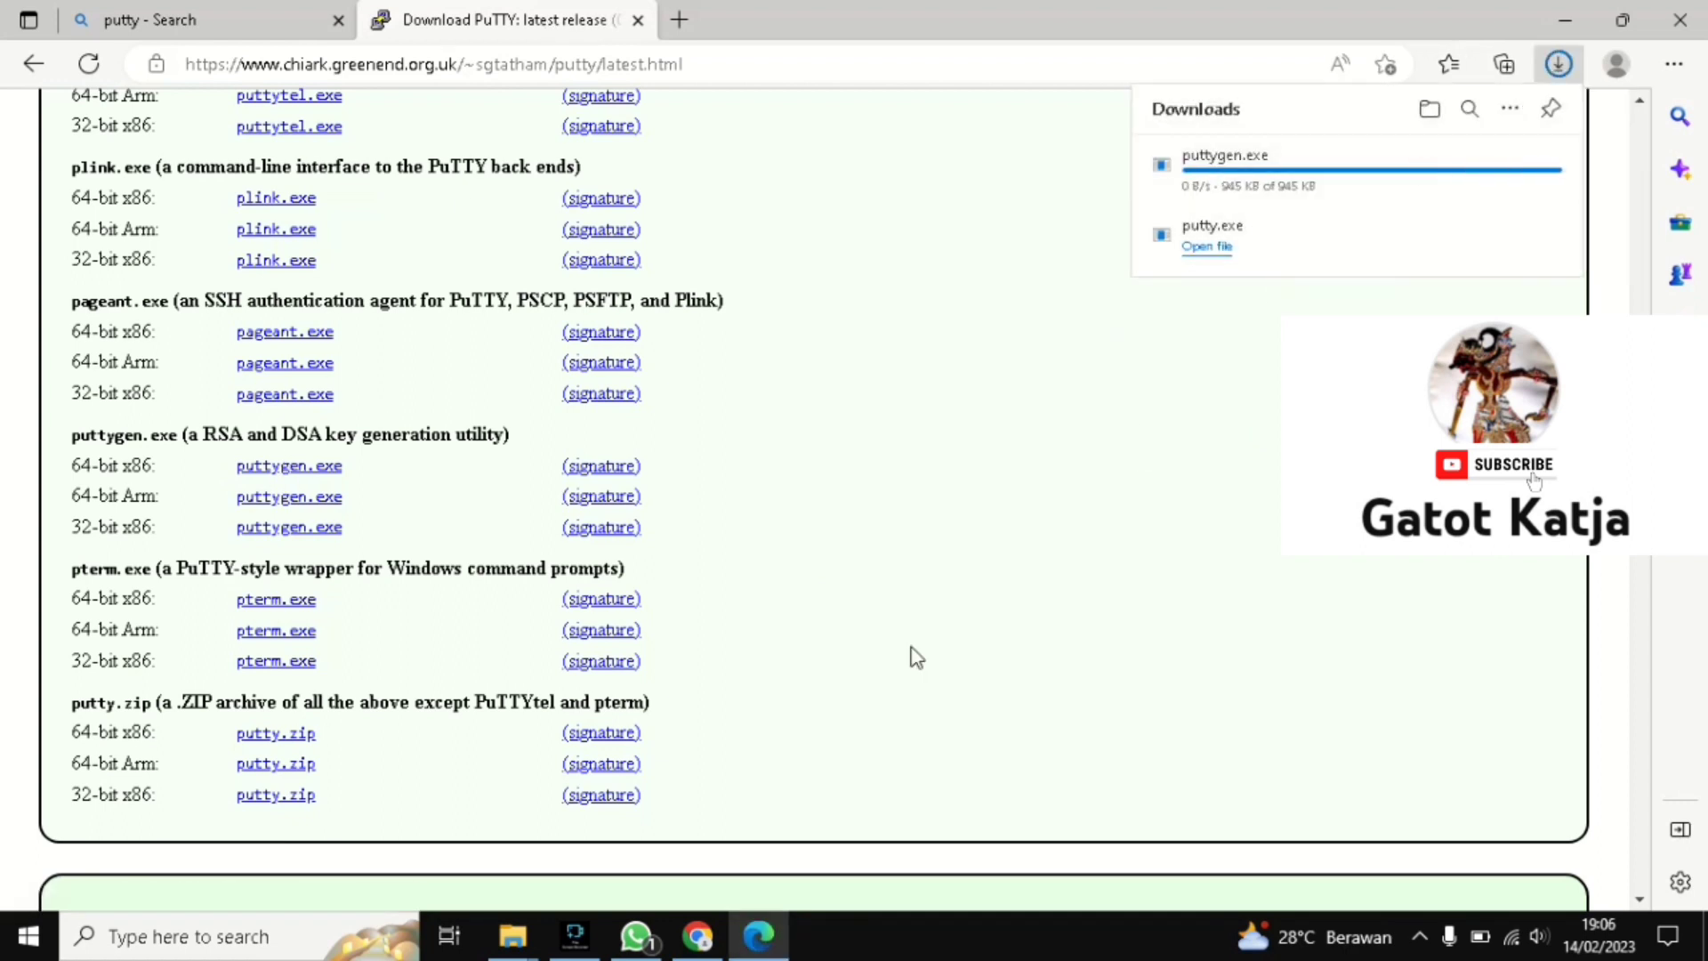
pyautogui.click(1261, 213)
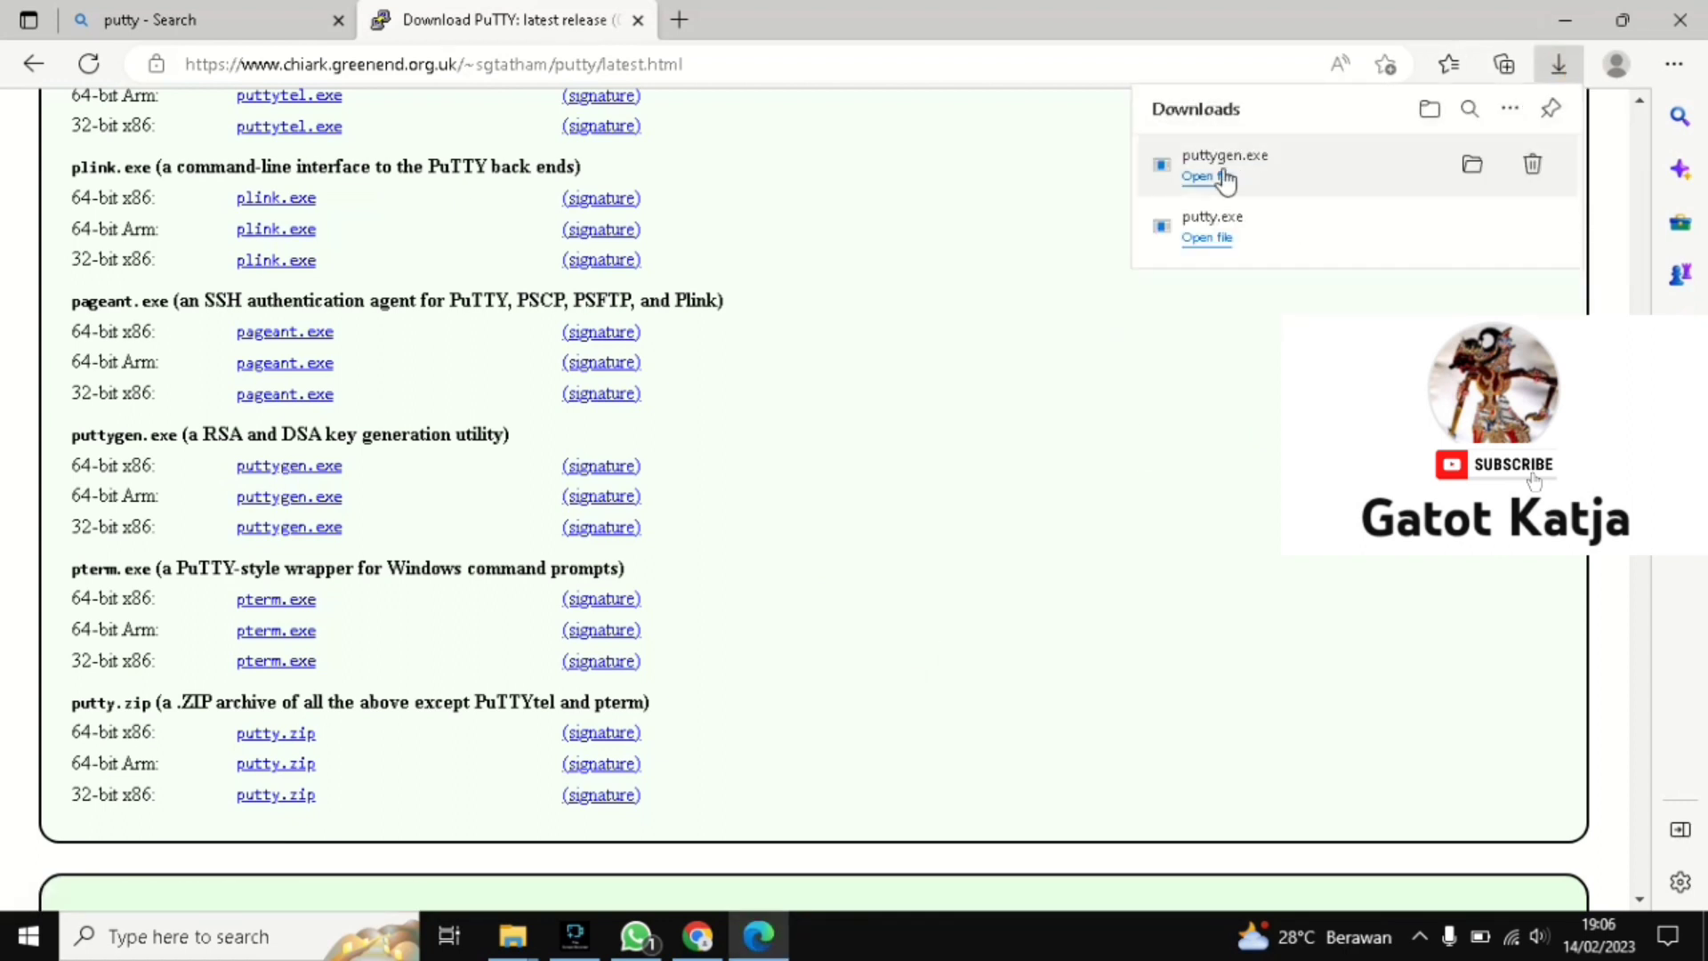
pyautogui.click(1215, 177)
# Run puttygen.exe past SmartScreen and generate a 2048-bit RSA key pair
pyautogui.click(1566, 20)
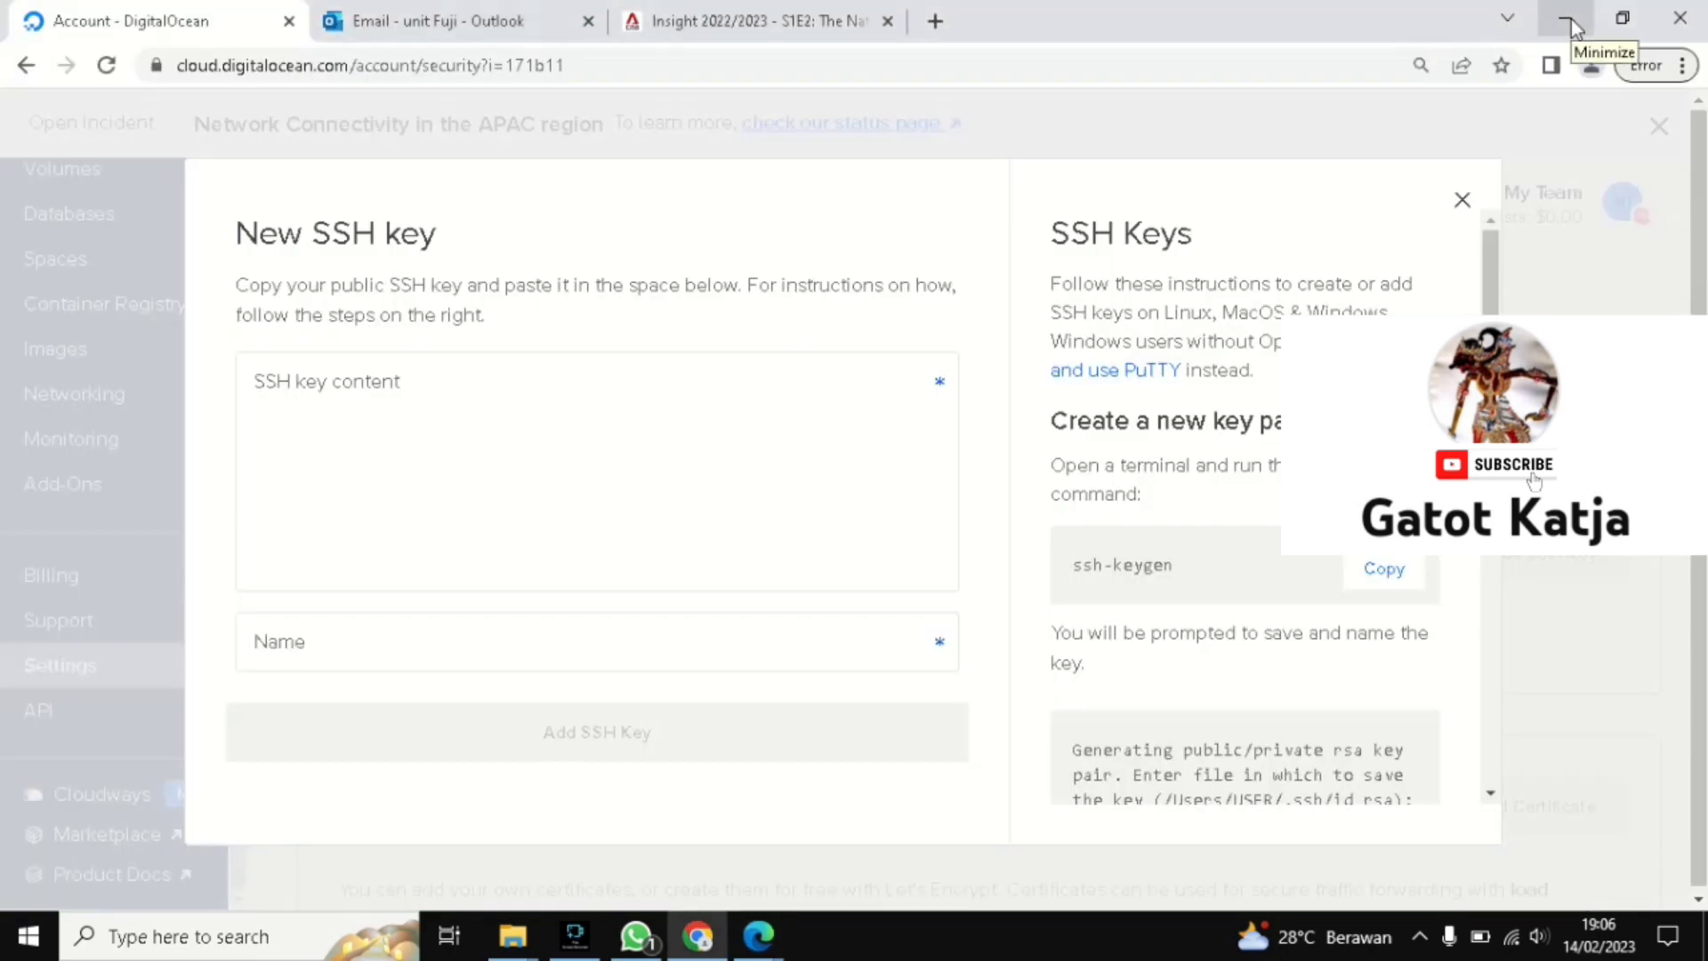
pyautogui.click(980, 698)
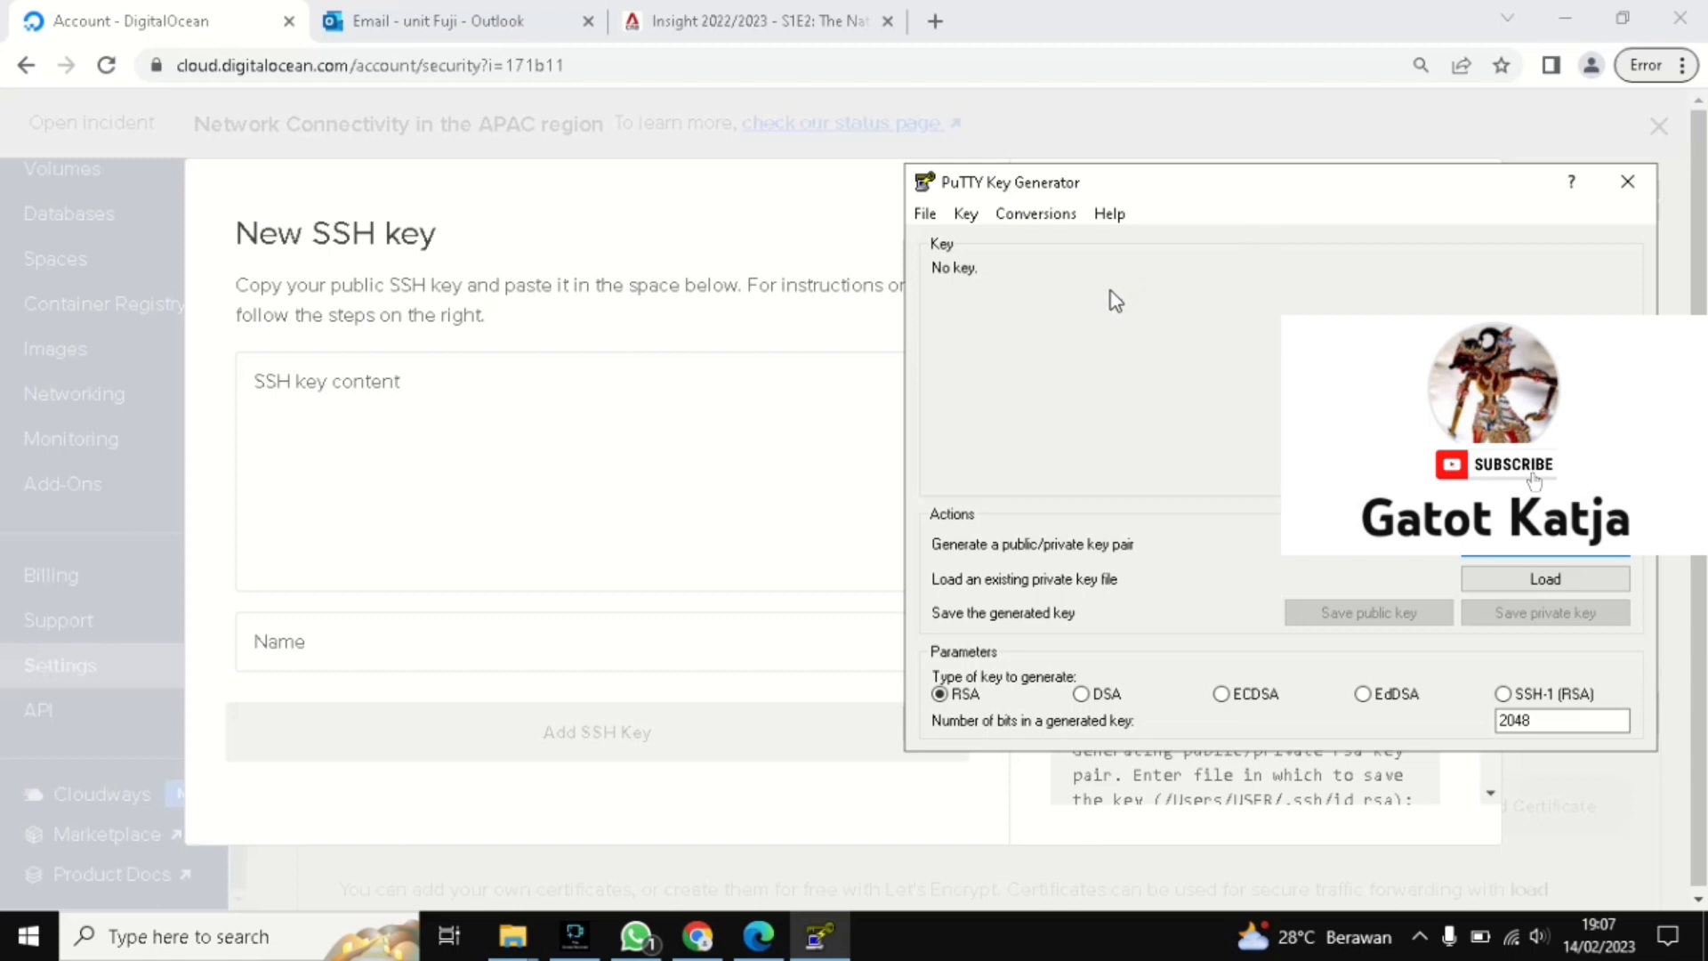
pyautogui.click(780, 399)
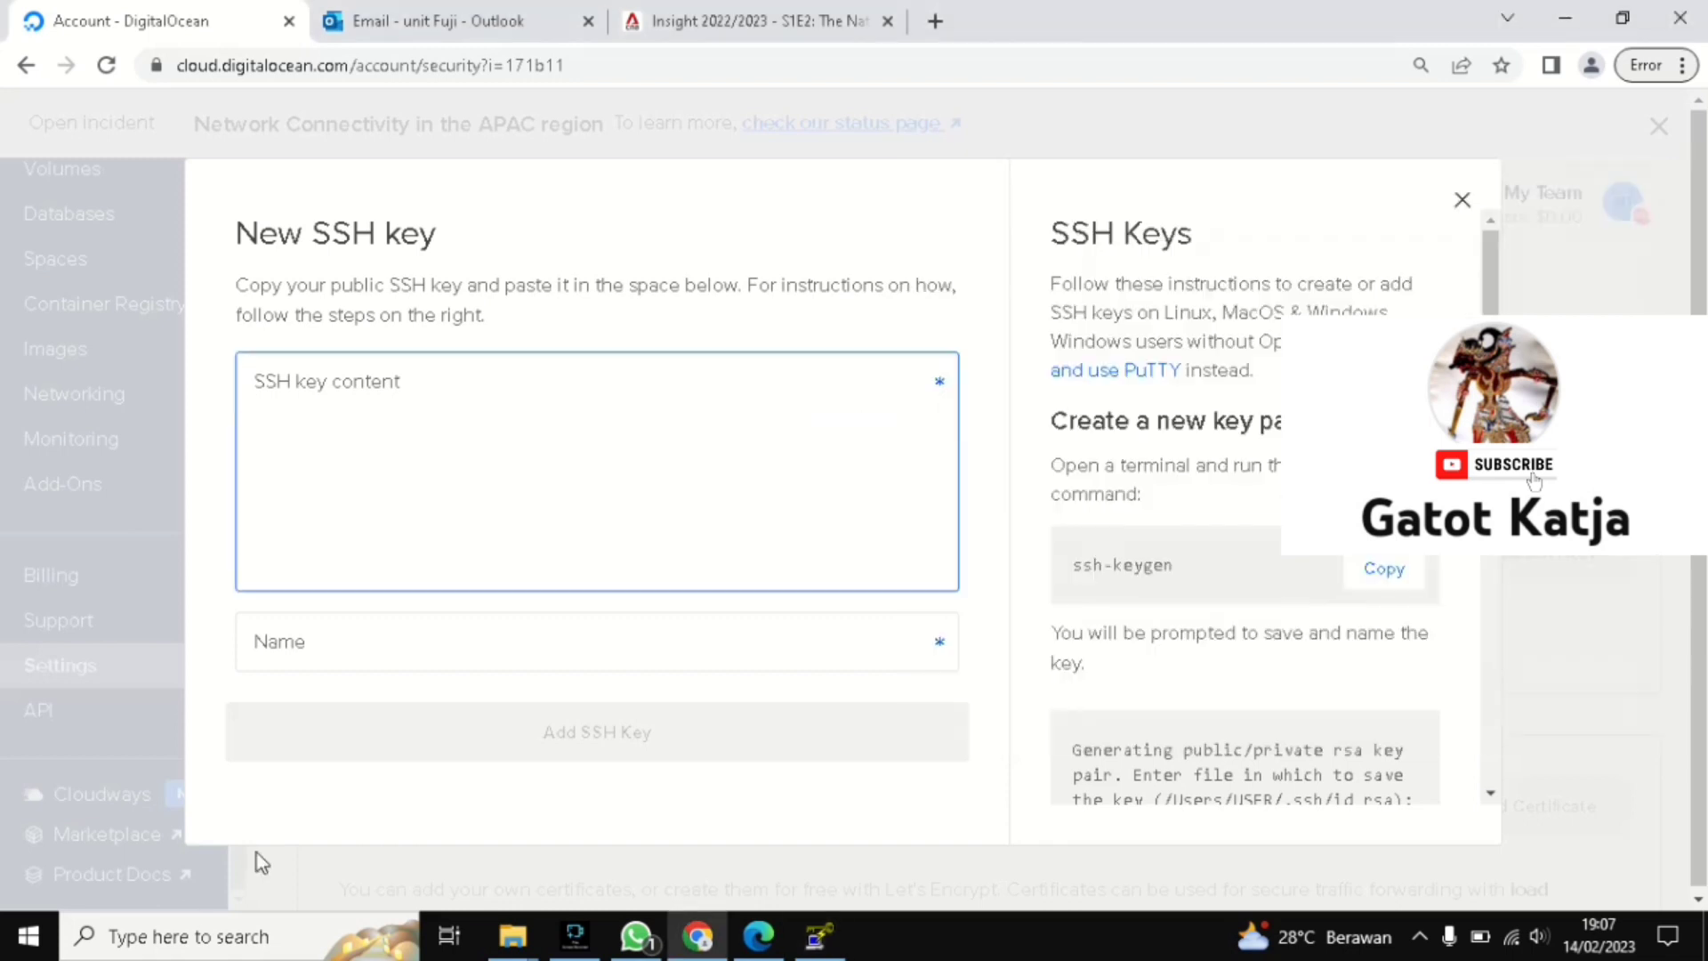
pyautogui.click(816, 943)
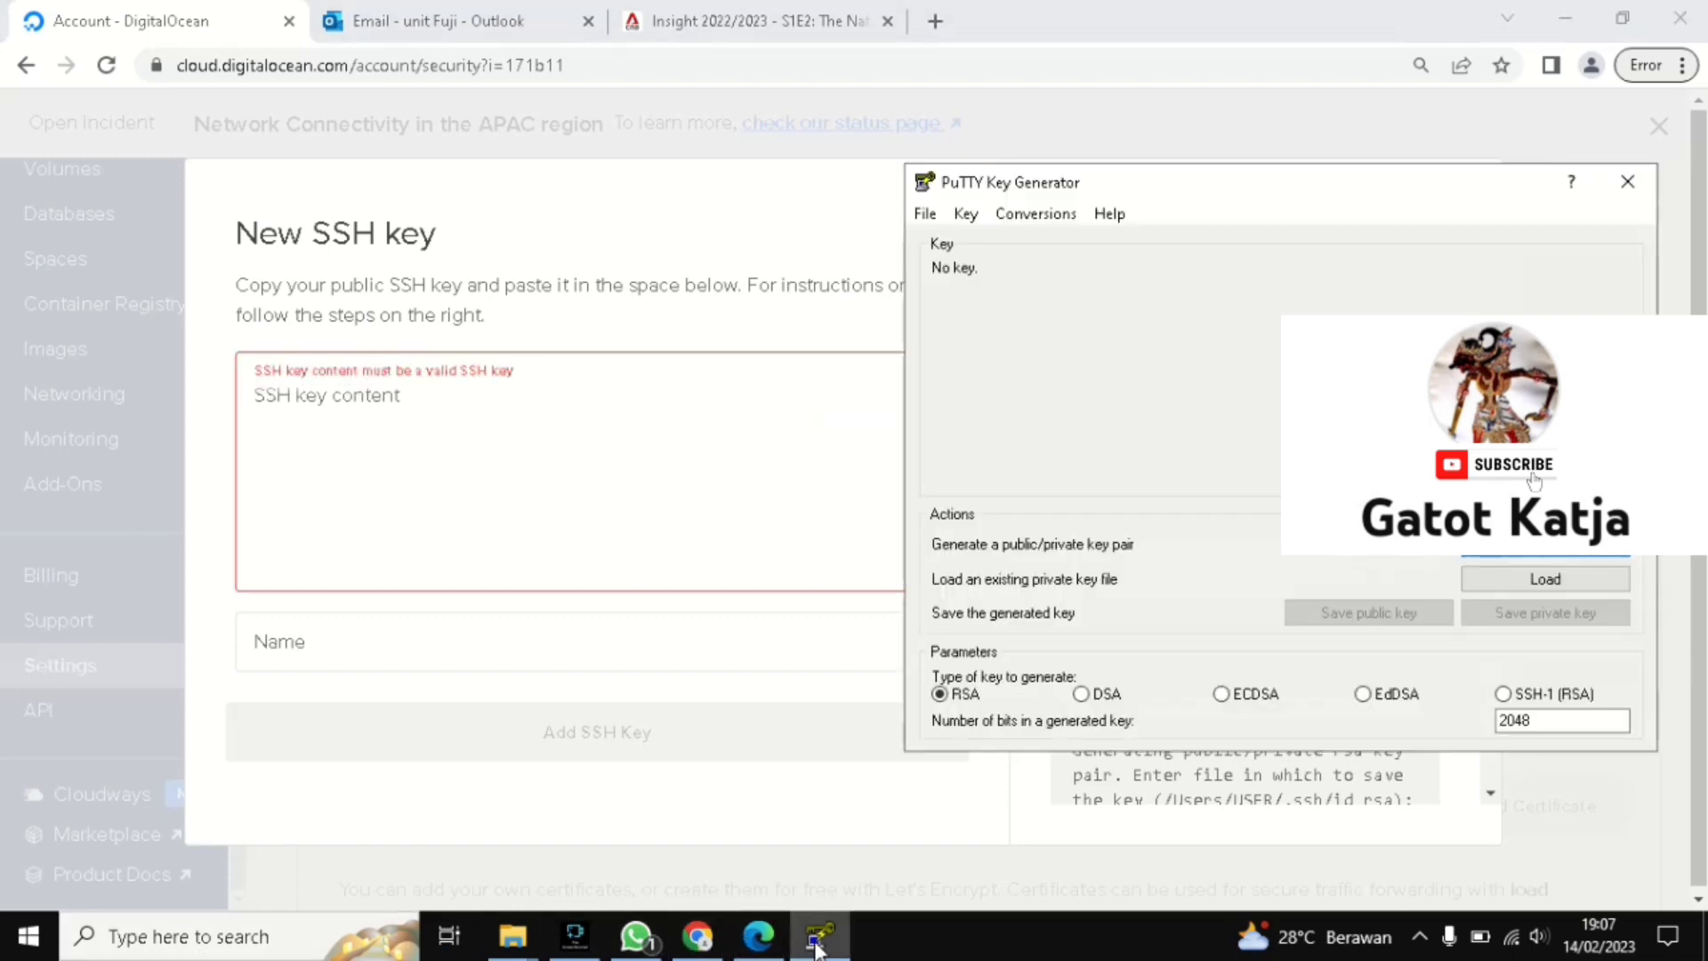
pyautogui.click(1502, 554)
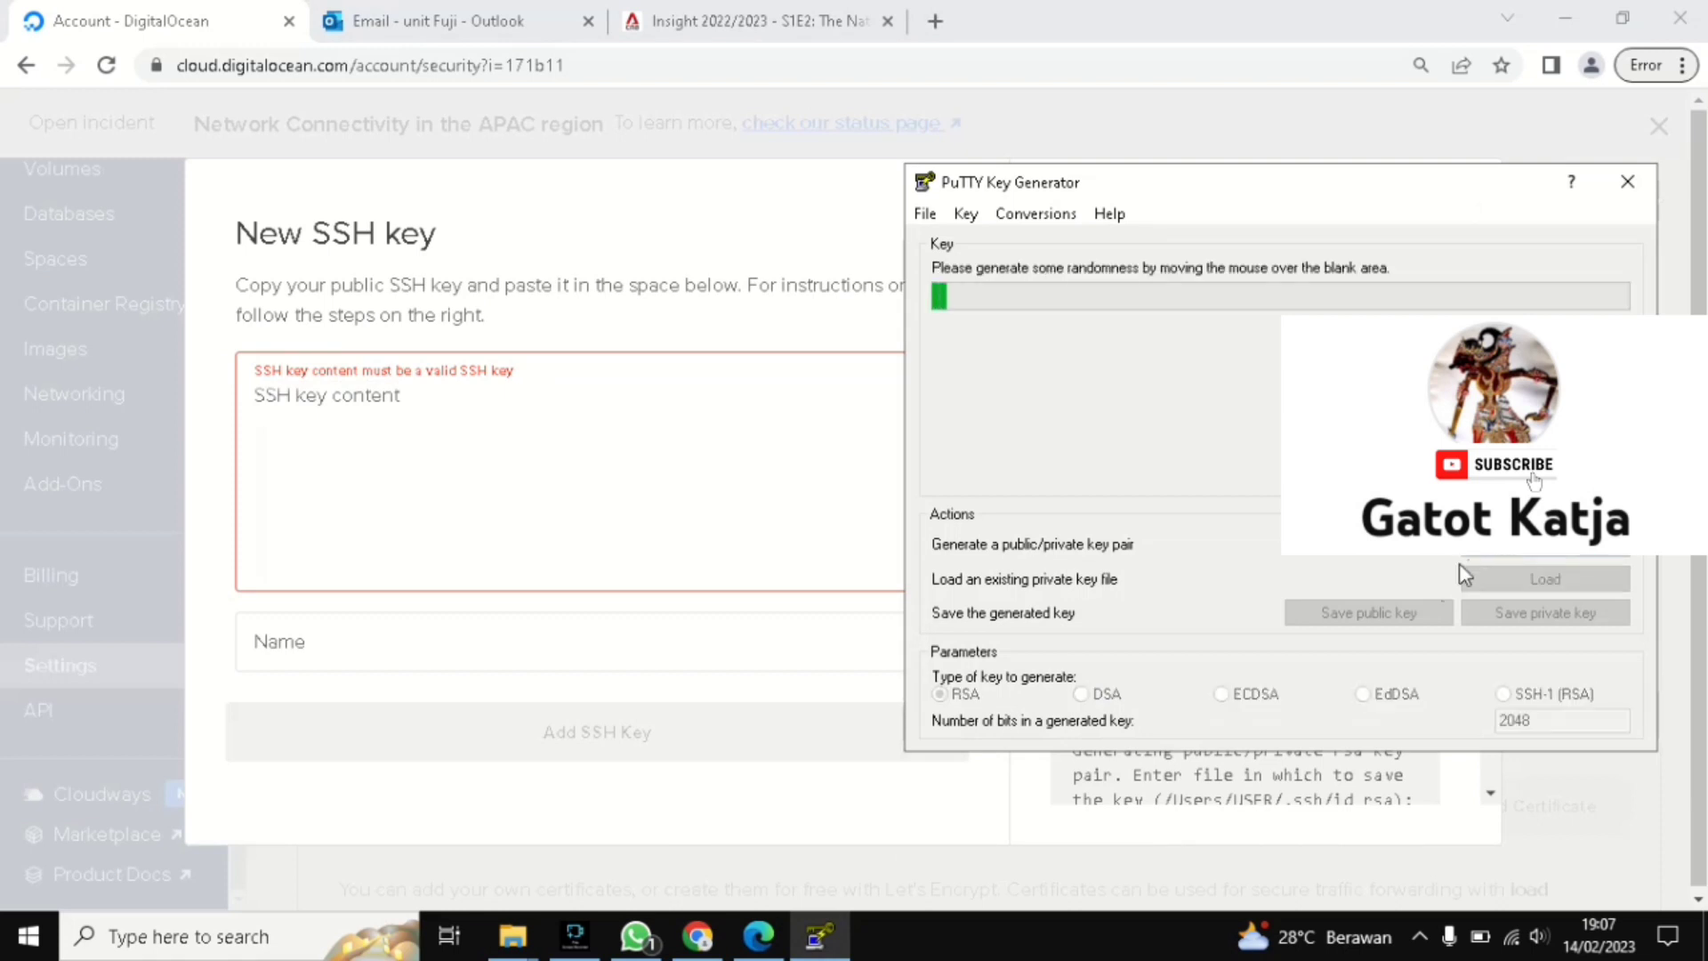